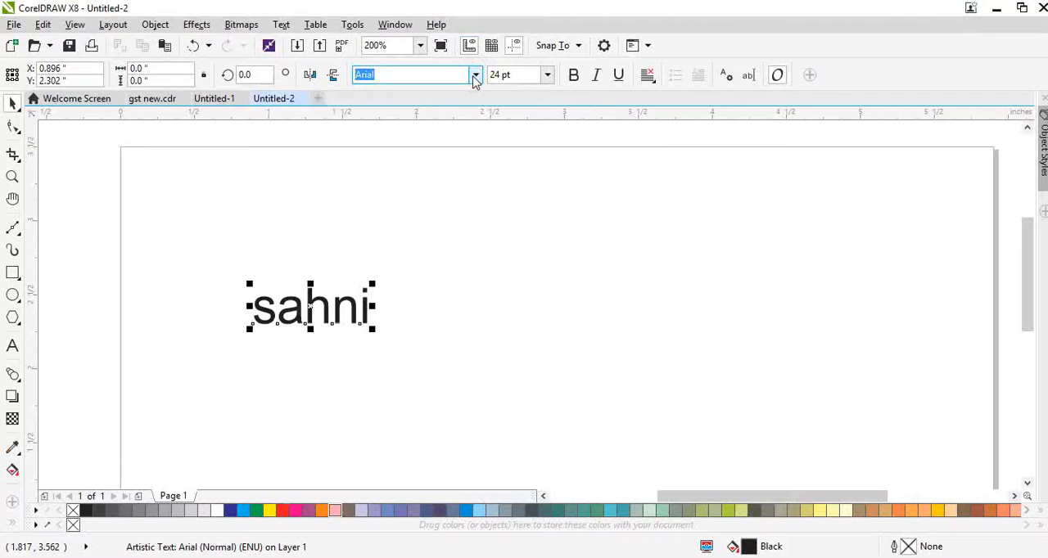
Change the selected artistic text's font to MADE TOMMY ExtraBold.
{"action": "left_click", "coordinate": [475, 76]}
{"action": "left_click", "coordinate": [474, 78]}
{"action": "double_click", "coordinate": [404, 78]}
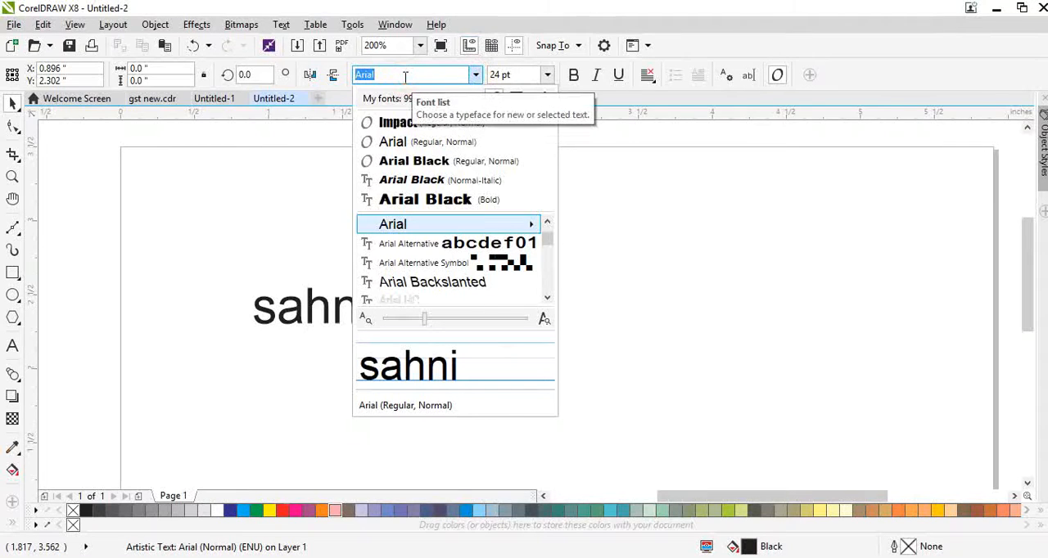
{"action": "type", "text": "MAD"}
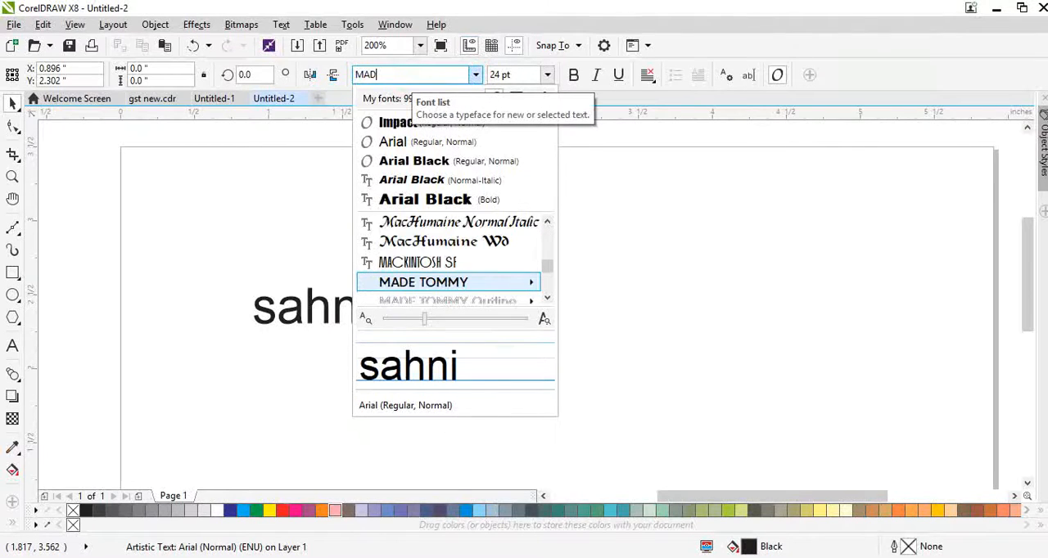
{"action": "left_click", "coordinate": [442, 282]}
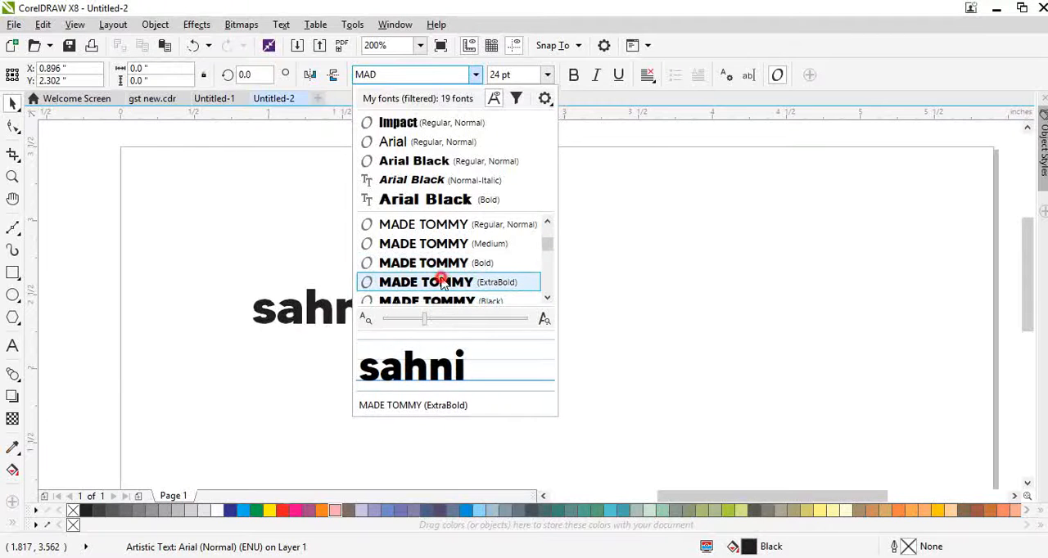
Convert the artistic text to UPPERCASE with Change Case.
{"action": "double_click", "coordinate": [358, 312]}
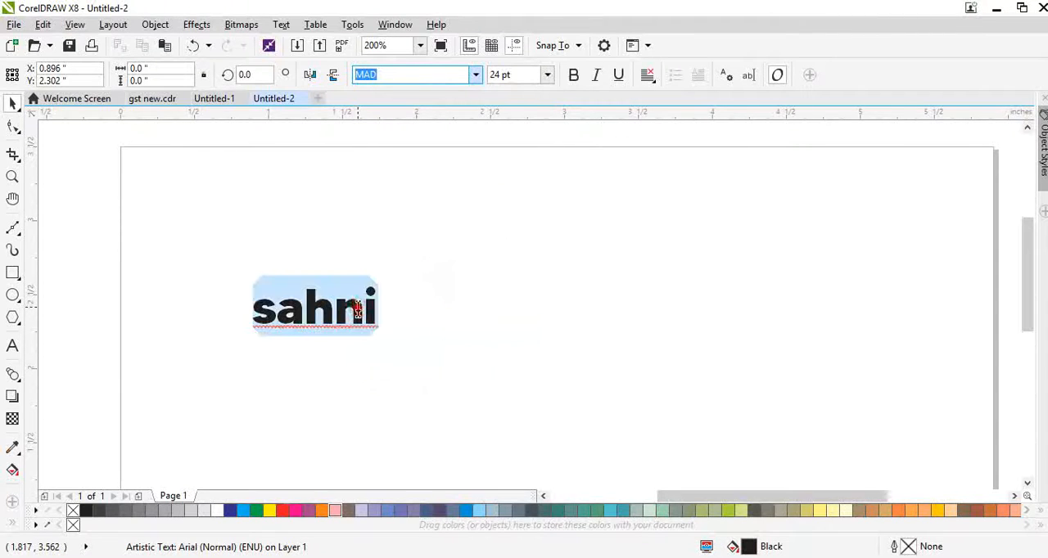
{"action": "key", "text": "shift+F3"}
{"action": "left_click", "coordinate": [463, 273]}
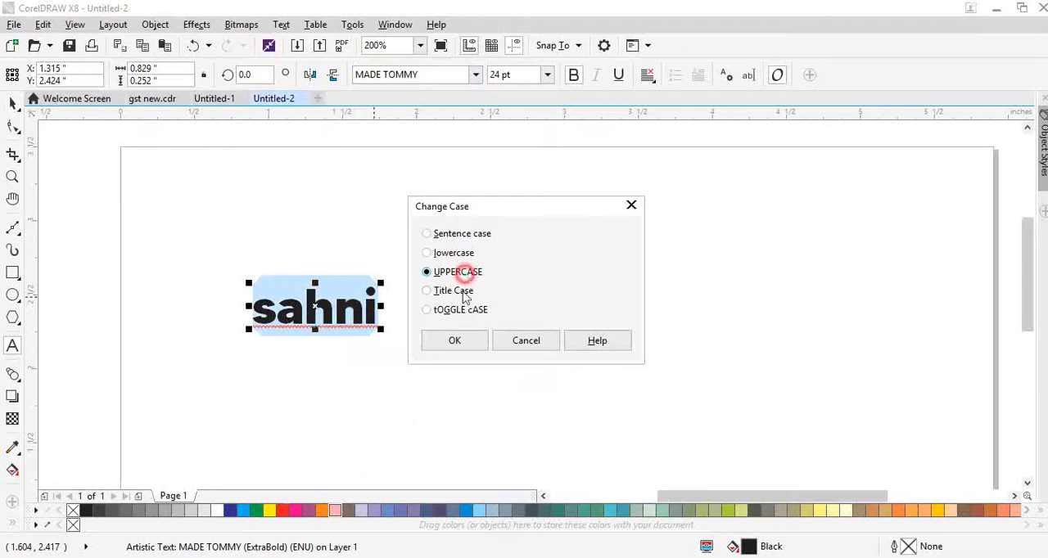
{"action": "left_click", "coordinate": [461, 342]}
Enlarge the text to about 3.4 inches wide and centre it on the page.
{"action": "key", "text": "ctrl+space"}
{"action": "key", "text": "F3"}
{"action": "left_click_drag", "start_coordinate": [419, 282], "coordinate": [601, 406]}
{"action": "key", "text": "p"}
{"action": "left_click", "coordinate": [667, 296]}
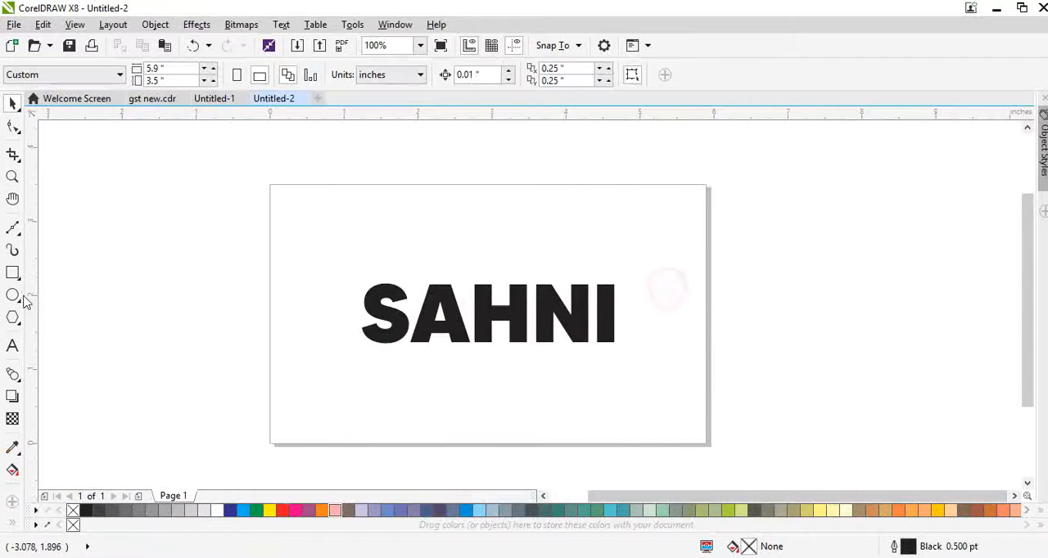
Add a rectangle that matches the 5.9 by 3.5 inch page frame.
{"action": "double_click", "coordinate": [12, 273]}
{"action": "key", "text": "shift+F4"}
{"action": "key", "text": "space"}
{"action": "left_click", "coordinate": [185, 393]}
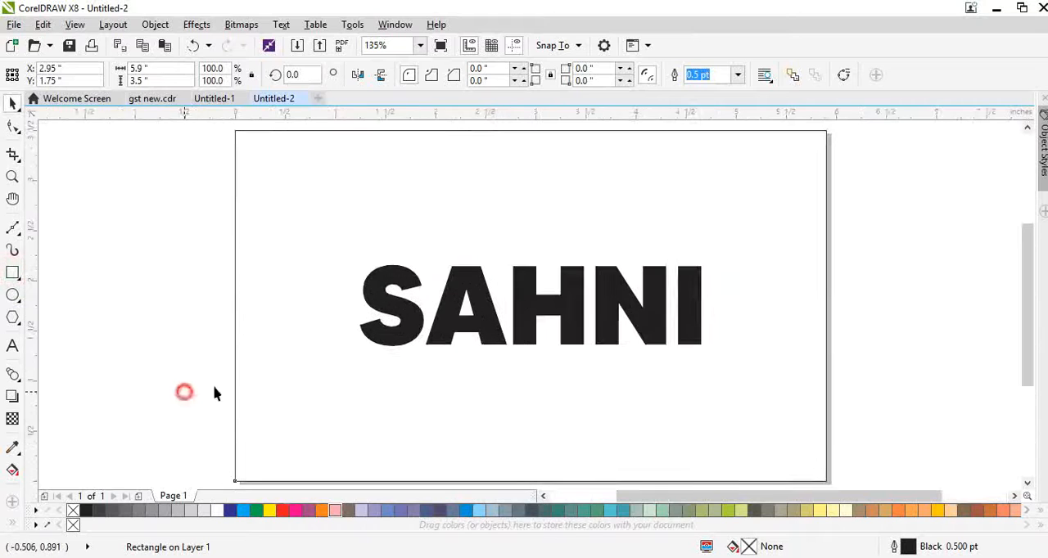
Fill the page-size rectangle with a rich black of C75 M68 Y65 K90.
{"action": "left_click_drag", "start_coordinate": [400, 331], "coordinate": [433, 284]}
{"action": "key", "text": "ctrl+z"}
{"action": "left_click", "coordinate": [397, 396]}
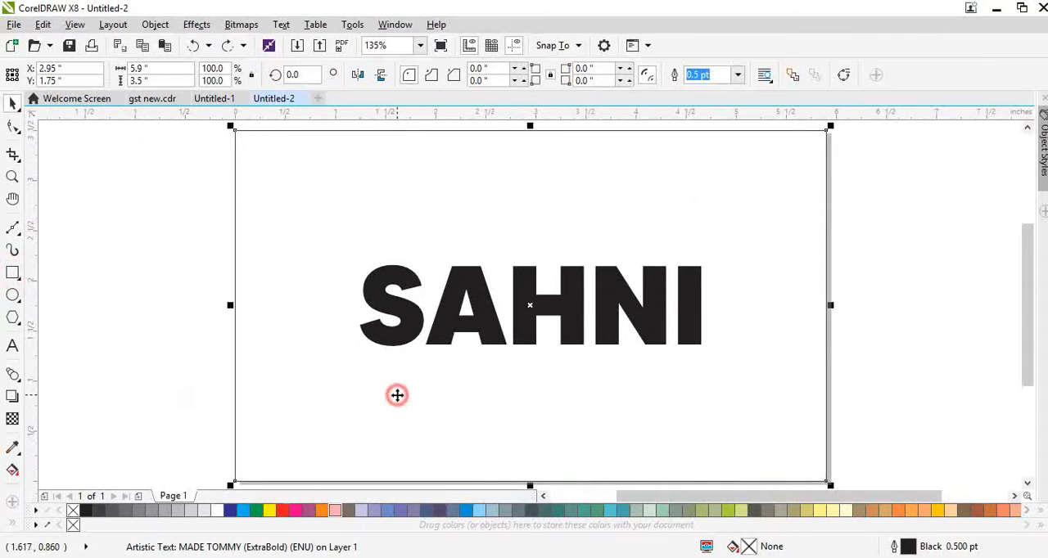
{"action": "left_click", "coordinate": [86, 510]}
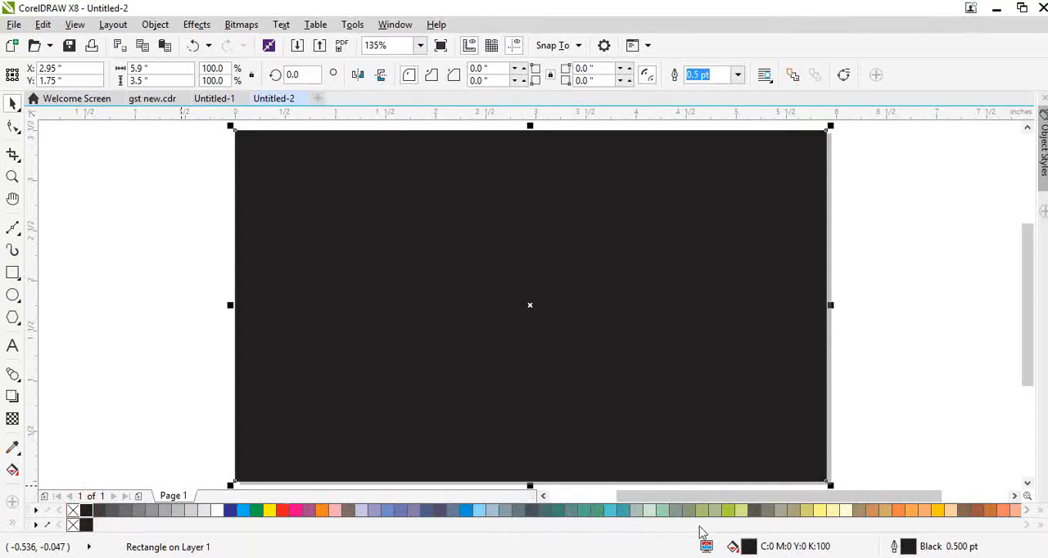
{"action": "double_click", "coordinate": [753, 546]}
{"action": "left_click_drag", "start_coordinate": [436, 346], "coordinate": [234, 389]}
{"action": "left_click_drag", "start_coordinate": [328, 348], "coordinate": [290, 367]}
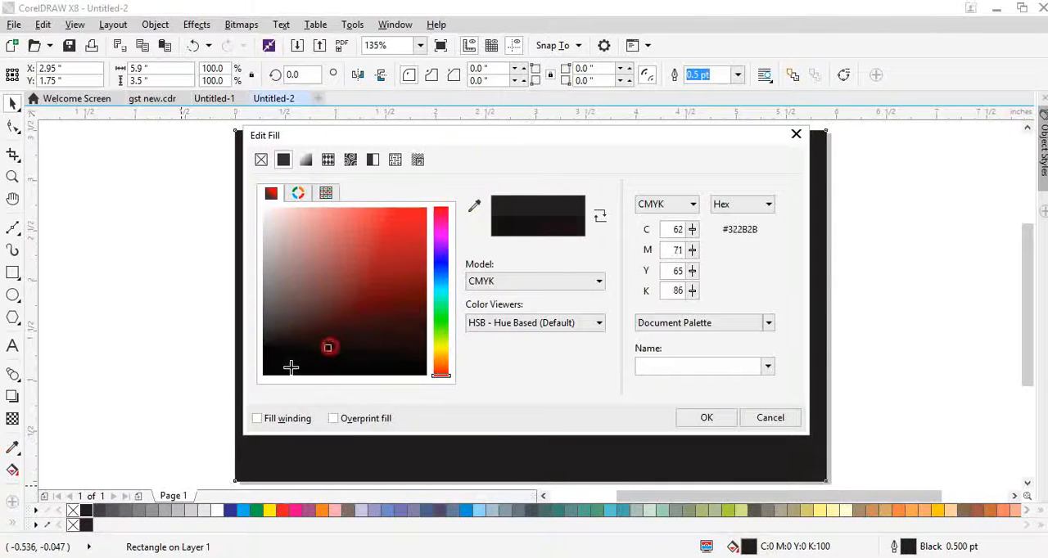
{"action": "left_click", "coordinate": [702, 415]}
Fill the text with a golden yellow of C7 M29 Y100 K0 chosen from the yellow shades.
{"action": "left_click", "coordinate": [553, 321]}
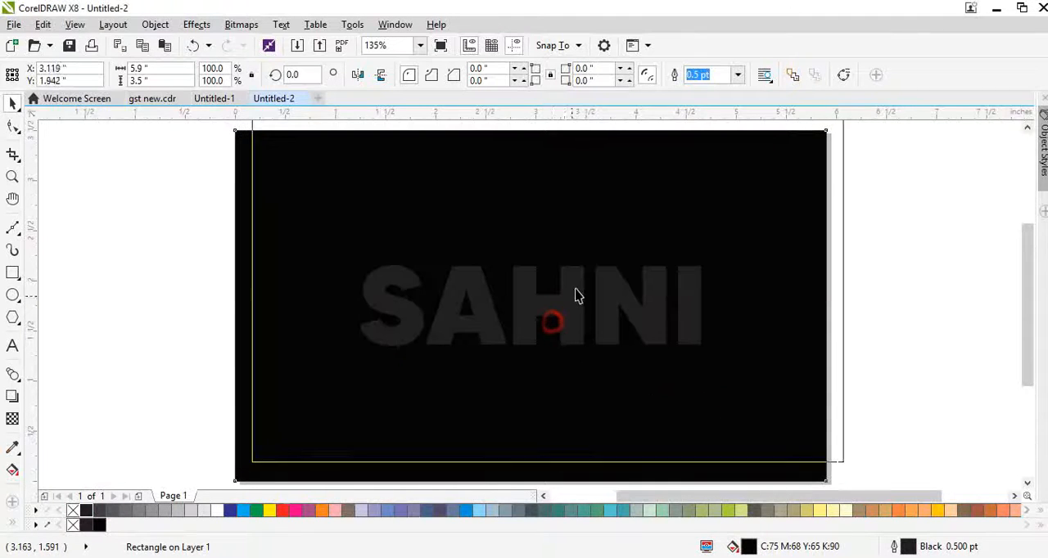
{"action": "left_click", "coordinate": [573, 316]}
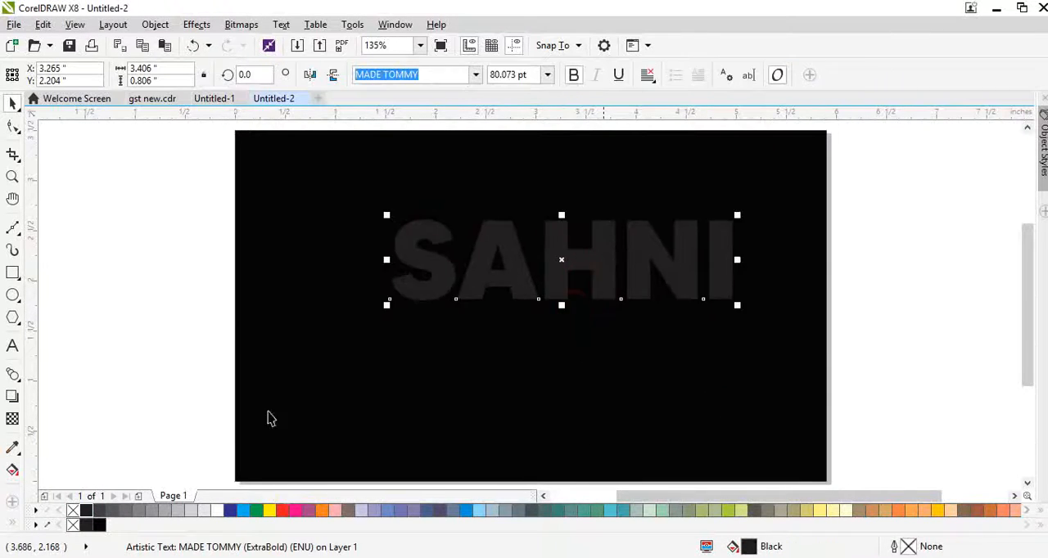
{"action": "left_click", "coordinate": [270, 511]}
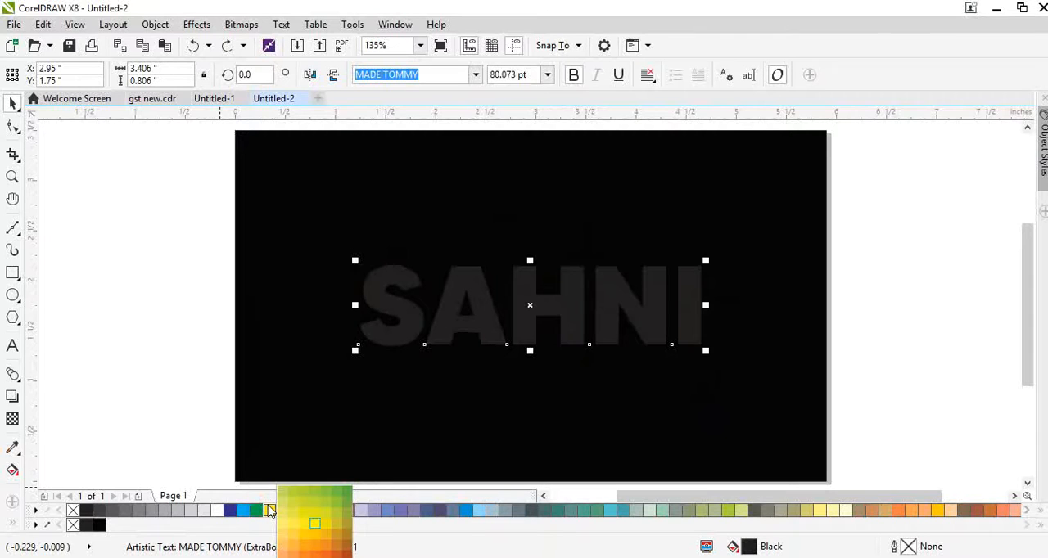
{"action": "left_click", "coordinate": [335, 539]}
{"action": "scroll", "coordinate": [530, 303], "scroll_direction": "up", "scroll_amount": 2}
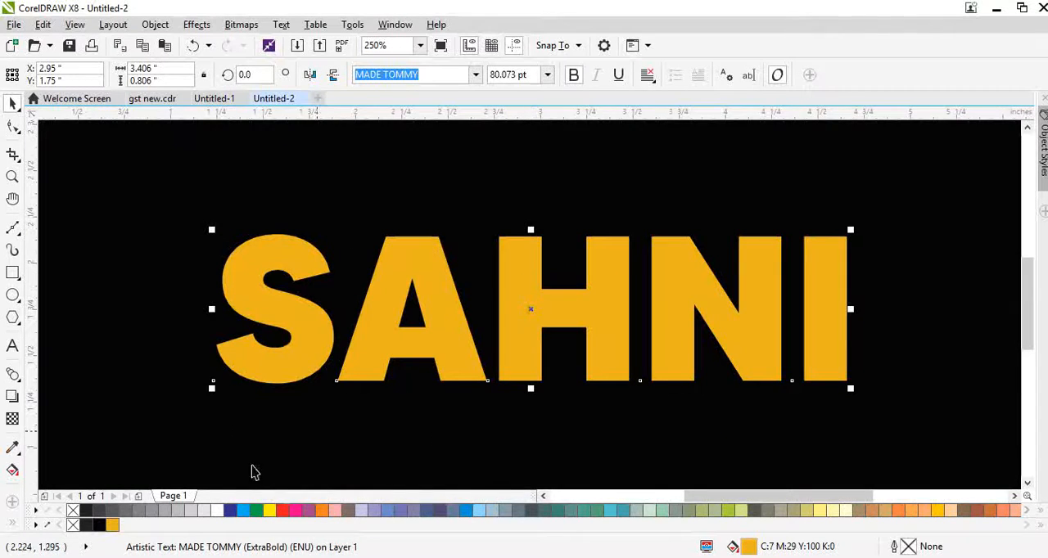
Try a peach fill of C0 M38 Y63 K0 on the text, then fill it with dark gold C21 M38 Y100 K1.
{"action": "left_click", "coordinate": [268, 512]}
{"action": "left_click", "coordinate": [282, 552]}
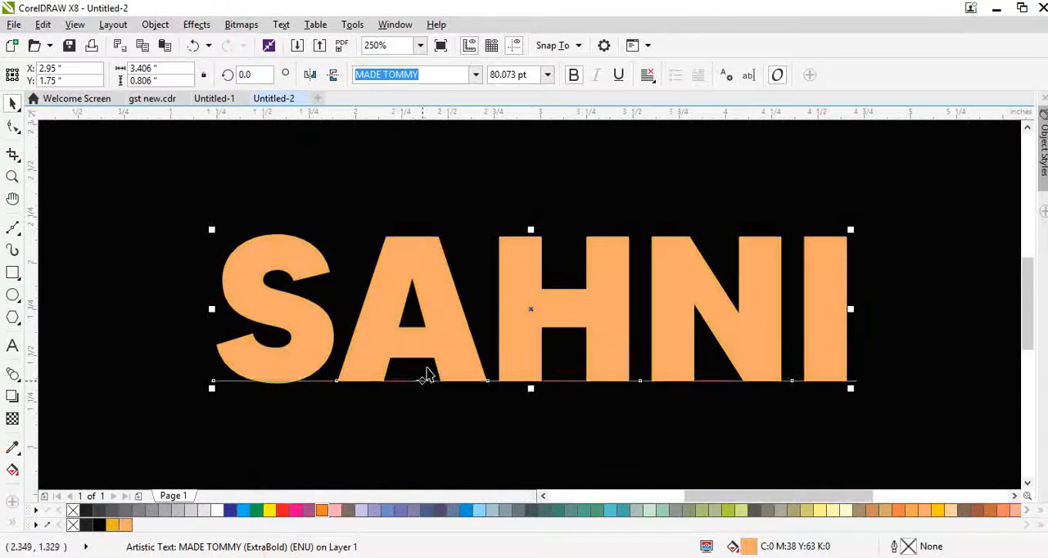
{"action": "left_click", "coordinate": [274, 512]}
{"action": "left_click", "coordinate": [339, 538]}
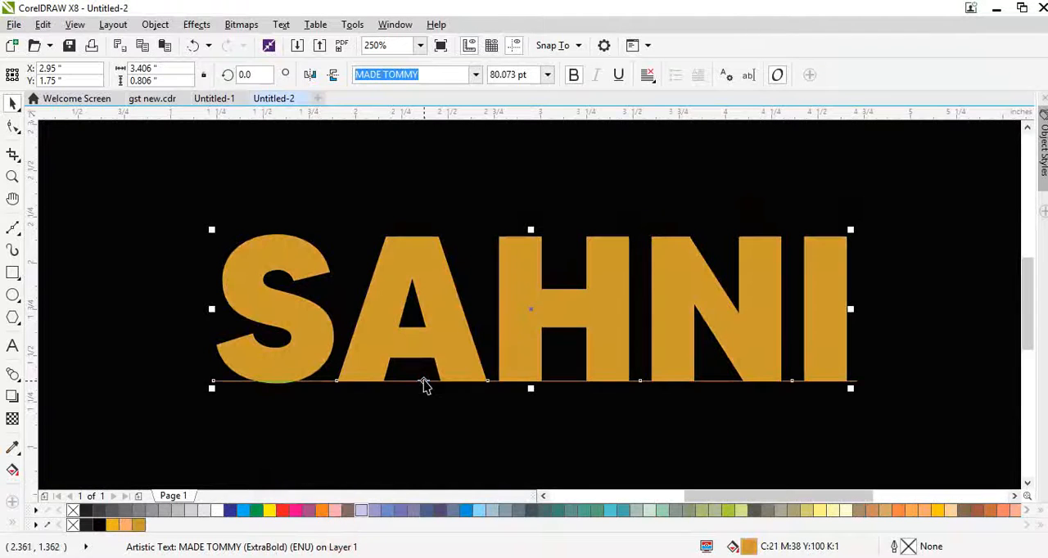
Apply a vertical fountain fill to the text running from dark gold through a peach stop at 67% to a golden yellow end below the letters.
{"action": "key", "text": "g"}
{"action": "left_click_drag", "start_coordinate": [474, 247], "coordinate": [456, 380]}
{"action": "double_click", "coordinate": [462, 336]}
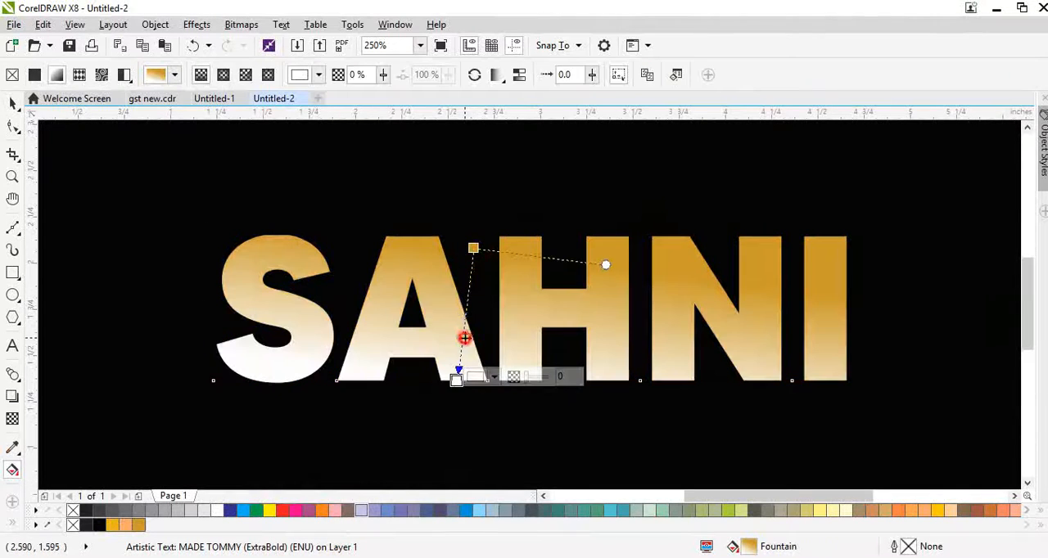
{"action": "left_click", "coordinate": [124, 526]}
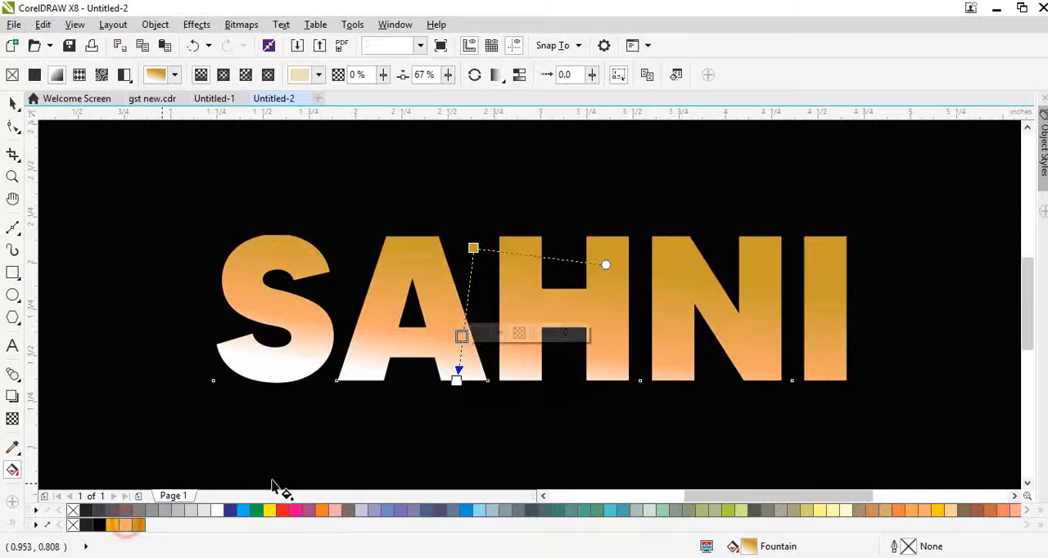
{"action": "left_click", "coordinate": [456, 379]}
{"action": "left_click", "coordinate": [112, 526]}
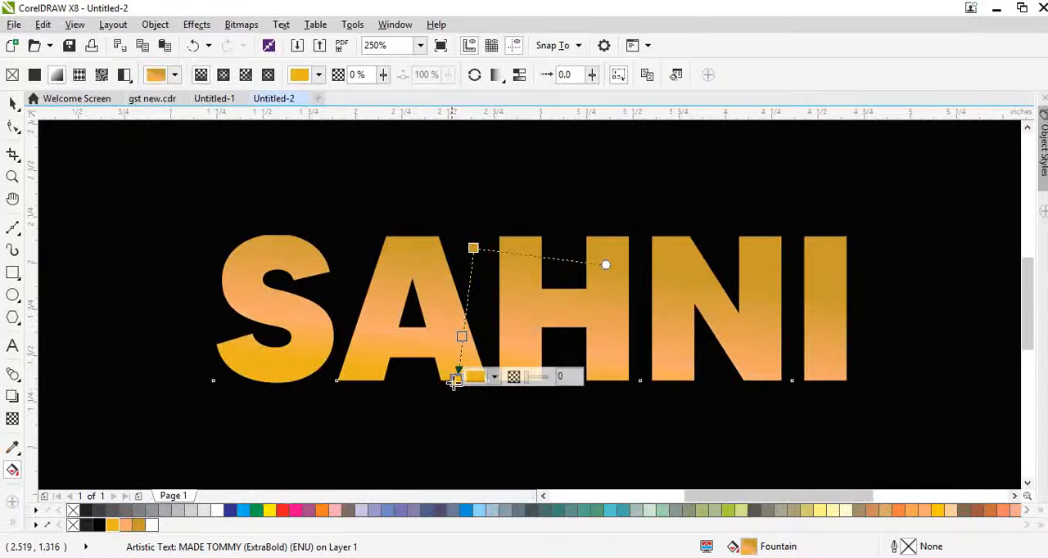
{"action": "left_click_drag", "start_coordinate": [456, 379], "coordinate": [468, 417]}
Add a fountain stop at 50% tinted towards white and tint the 67% peach stop with dark gold.
{"action": "left_click", "coordinate": [470, 332]}
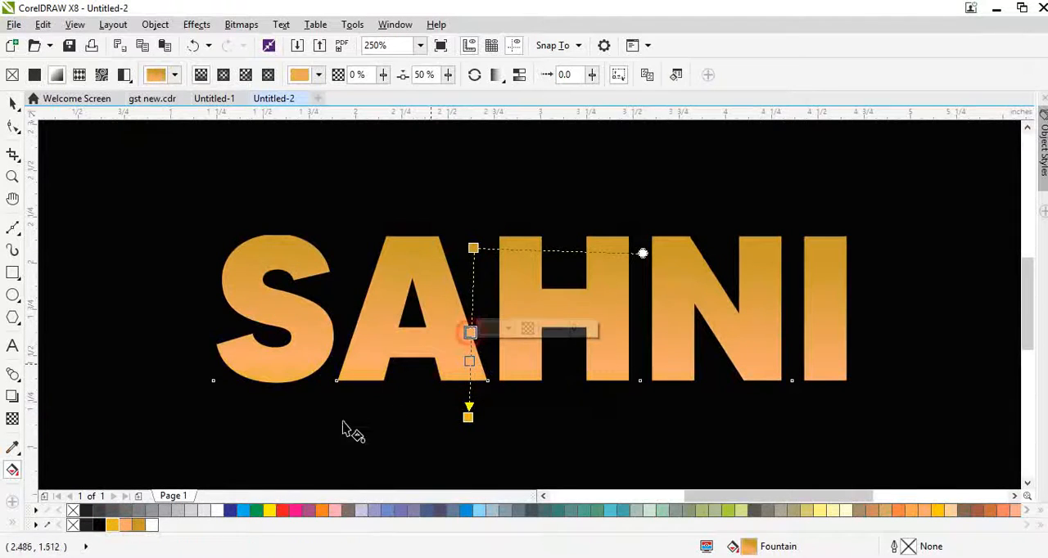
{"action": "left_click", "coordinate": [218, 510]}
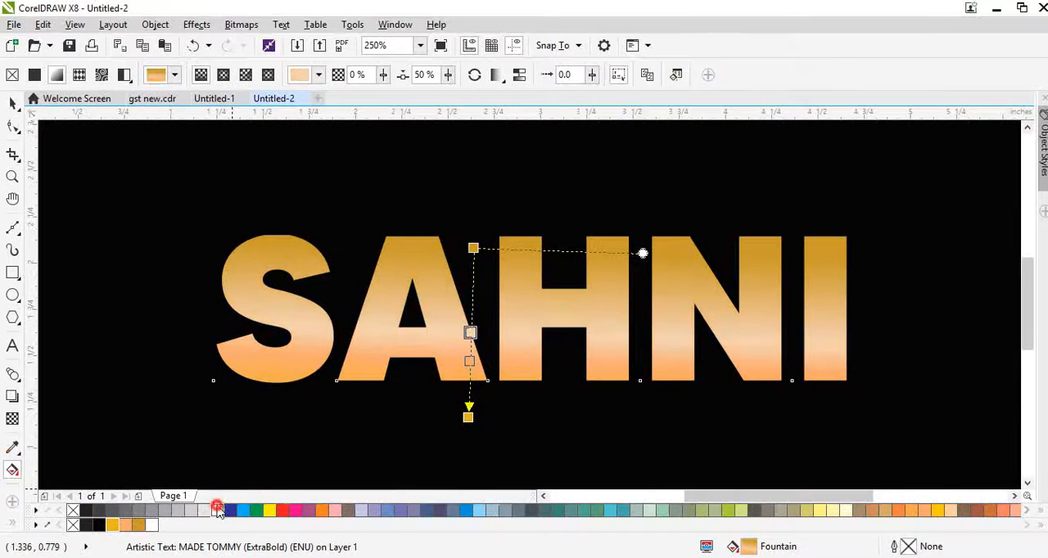
{"action": "left_click", "coordinate": [469, 361]}
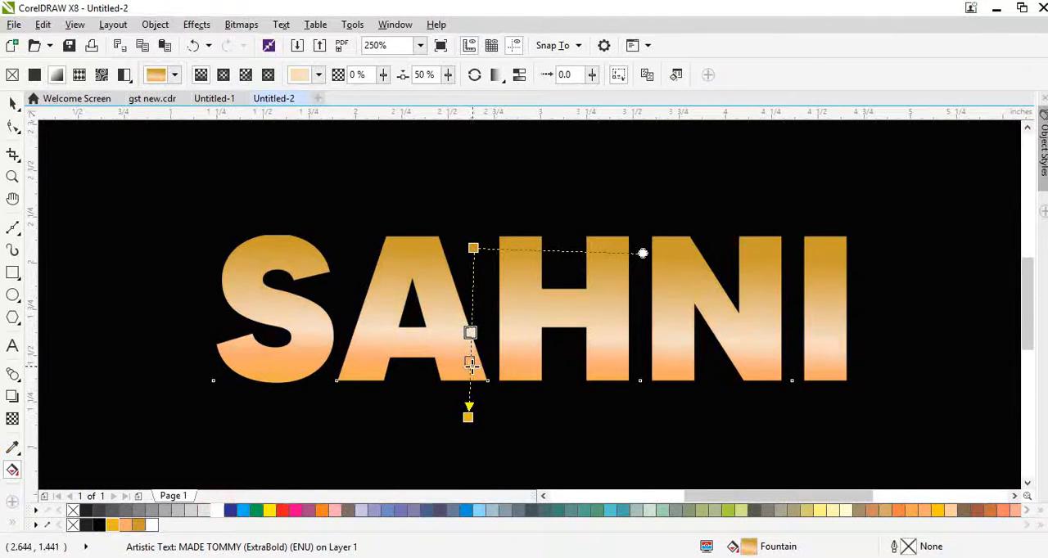
{"action": "left_click", "coordinate": [139, 527]}
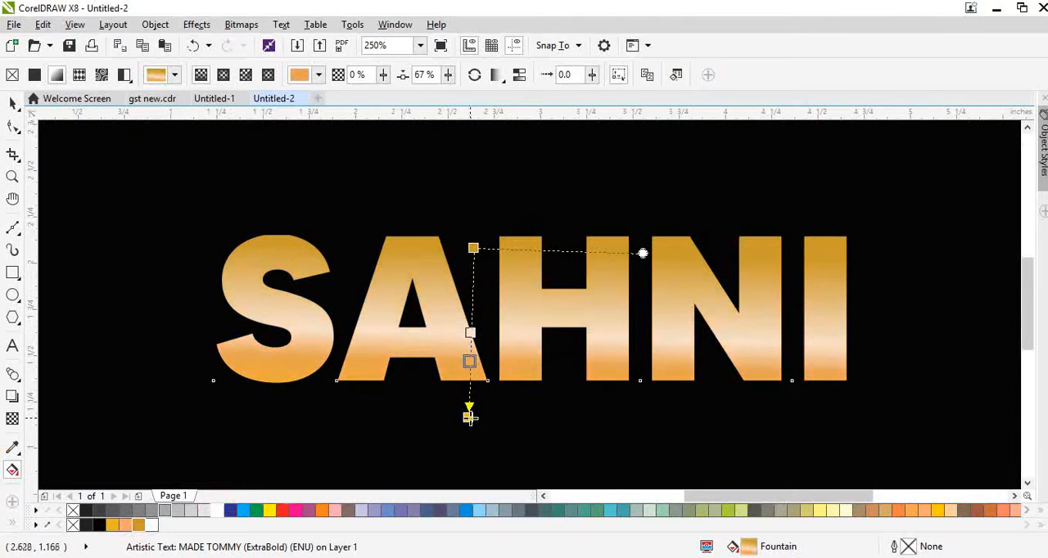
Shorten the text's fountain fill to end at the baseline and move its pale stop up to the middle of the letters.
{"action": "left_click_drag", "start_coordinate": [468, 416], "coordinate": [472, 385]}
{"action": "left_click_drag", "start_coordinate": [472, 316], "coordinate": [473, 300]}
{"action": "key", "text": "space"}
{"action": "scroll", "coordinate": [303, 333], "scroll_direction": "down", "scroll_amount": 1}
{"action": "scroll", "coordinate": [446, 336], "scroll_direction": "up", "scroll_amount": 1}
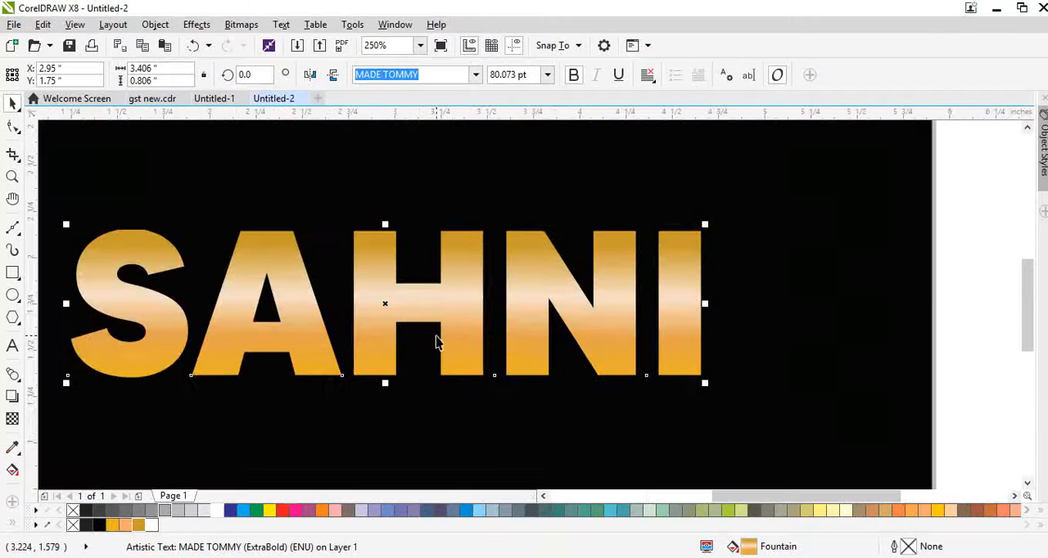
Give the text a 10 pt black outline set behind the fill and scaled with the object.
{"action": "key", "text": "F12"}
{"action": "key", "text": "Return"}
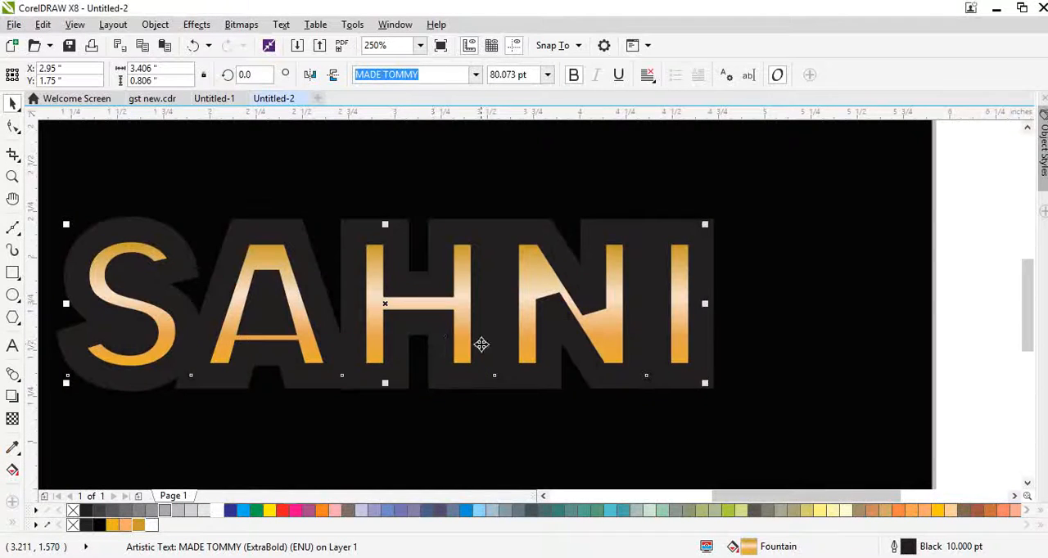
{"action": "key", "text": "F12"}
{"action": "left_click", "coordinate": [543, 379]}
{"action": "left_click", "coordinate": [552, 399]}
{"action": "left_click", "coordinate": [484, 438]}
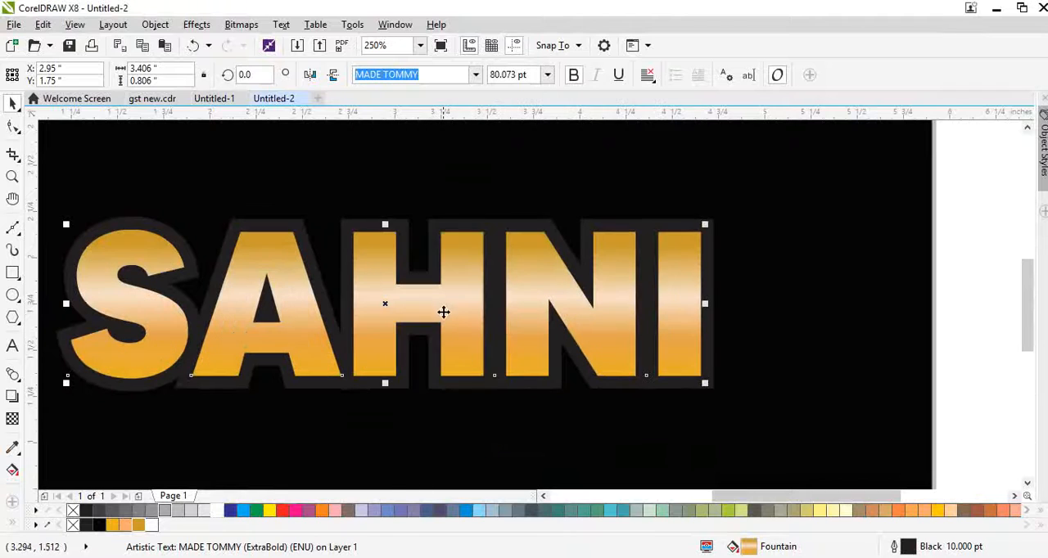
Set the text outline to rounded corners and round line caps.
{"action": "key", "text": "F12"}
{"action": "left_click", "coordinate": [474, 292]}
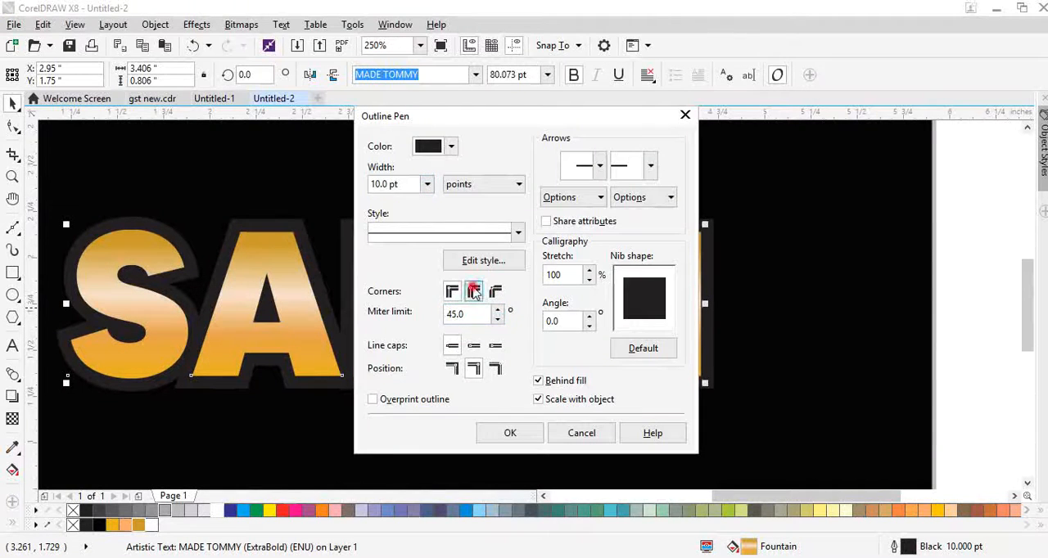
{"action": "left_click", "coordinate": [474, 347]}
{"action": "left_click", "coordinate": [506, 433]}
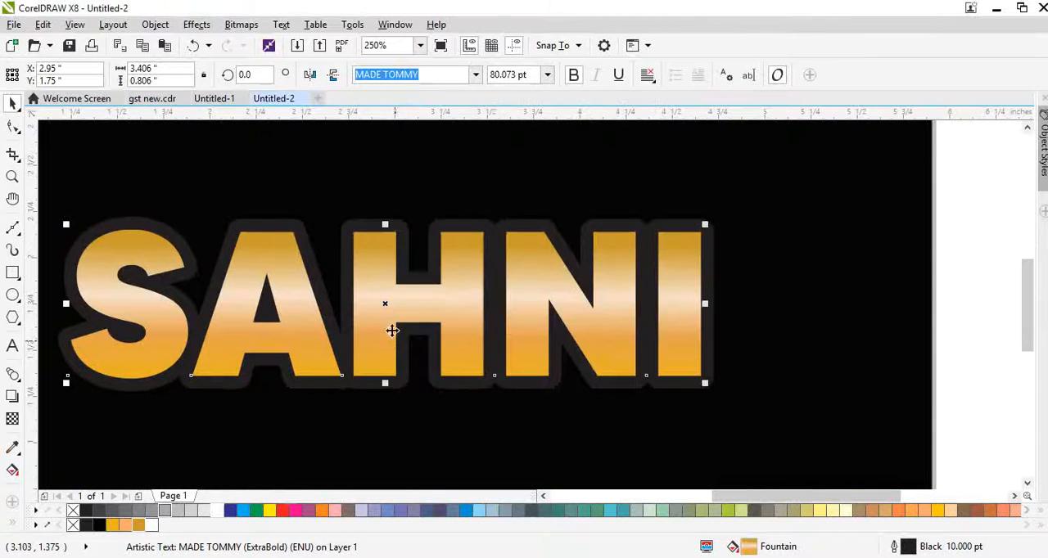
{"action": "left_click_drag", "start_coordinate": [379, 307], "coordinate": [400, 285]}
{"action": "key", "text": "ctrl+z"}
Set the text's outline width to 8 pt.
{"action": "key", "text": "F12"}
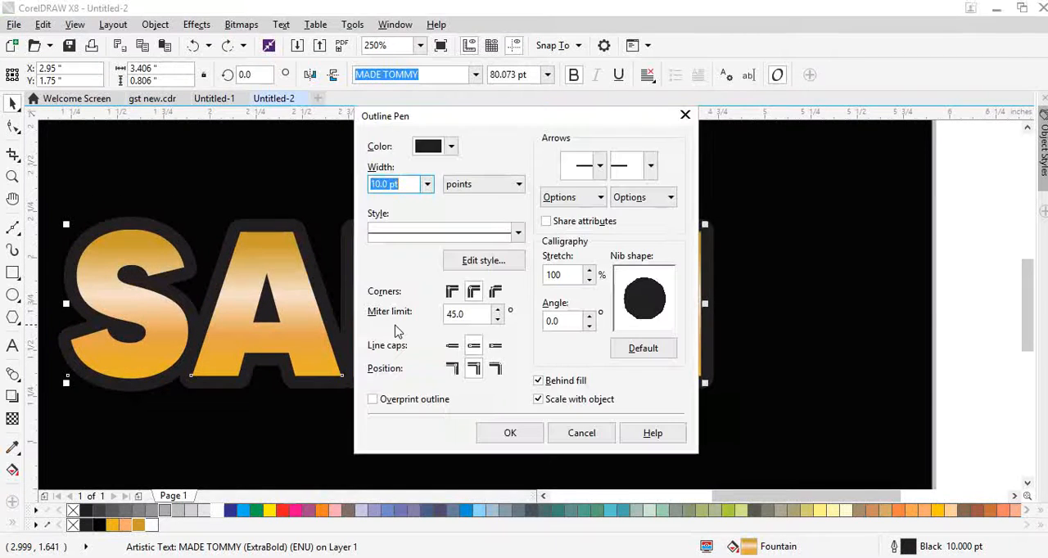
{"action": "type", "text": "8"}
{"action": "key", "text": "Return"}
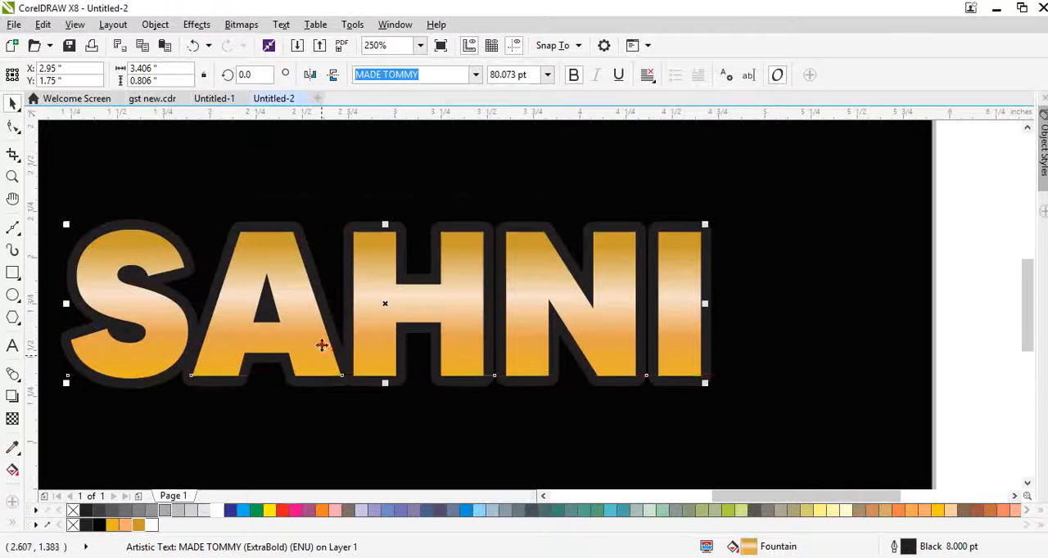
{"action": "left_click_drag", "start_coordinate": [322, 347], "coordinate": [339, 320]}
{"action": "key", "text": "ctrl+z"}
Convert the text's outline to a separate object and copy the text's golden fountain fill onto it.
{"action": "key", "text": "ctrl+shift+q"}
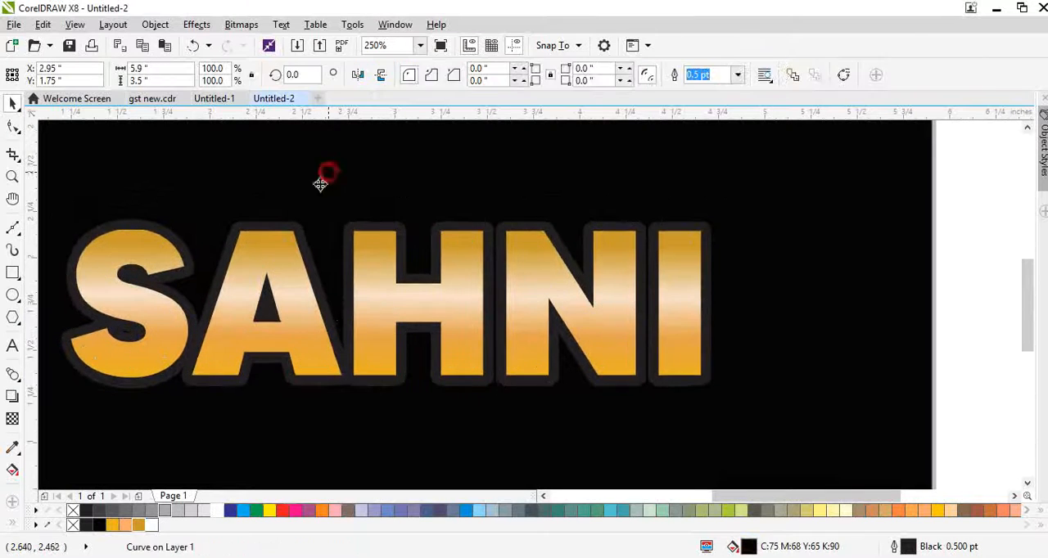
{"action": "scroll", "coordinate": [291, 239], "scroll_direction": "up", "scroll_amount": 1}
{"action": "key", "text": "alt+e"}
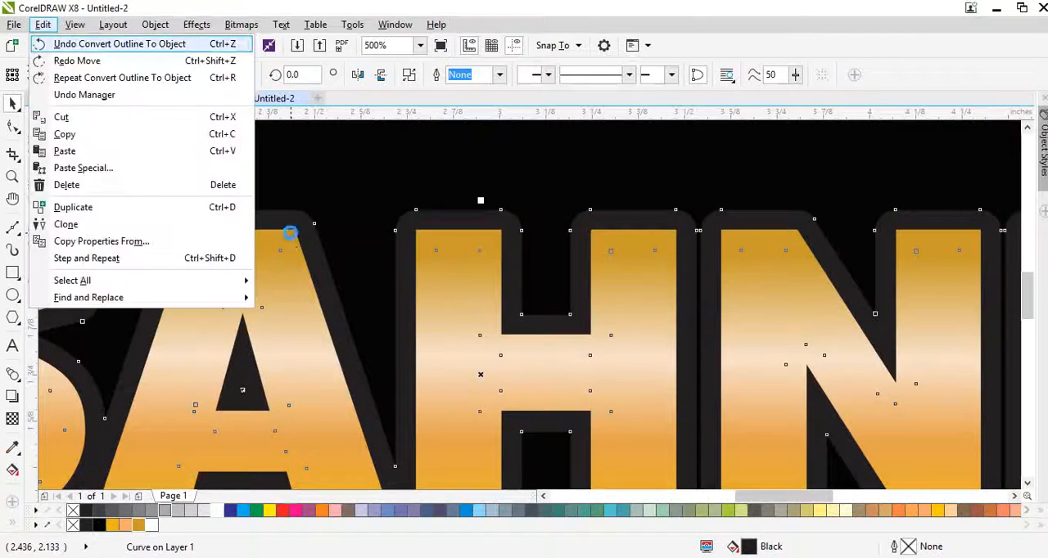
{"action": "key", "text": "m"}
{"action": "left_click", "coordinate": [391, 269]}
{"action": "key", "text": "Return"}
{"action": "left_click", "coordinate": [270, 297]}
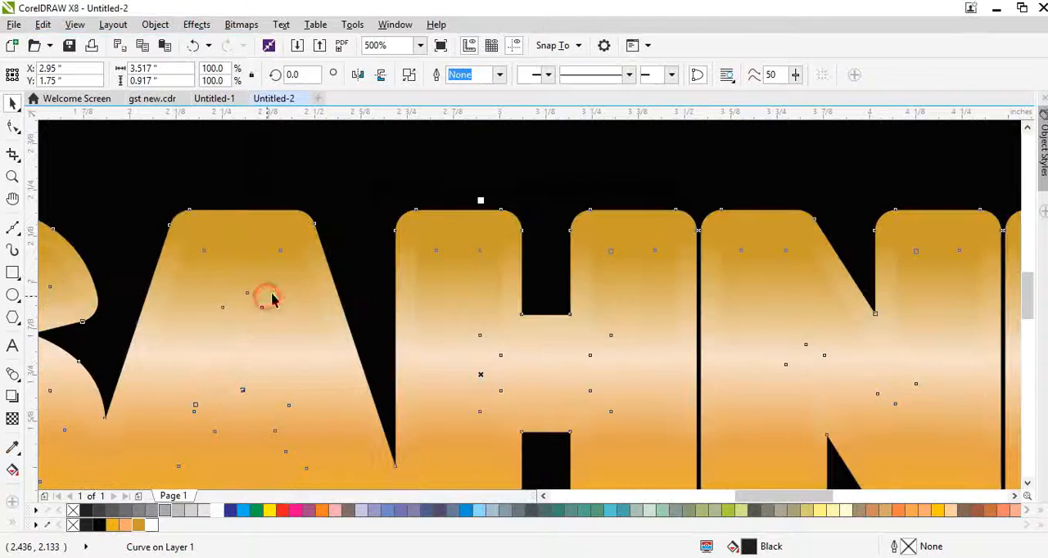
Redirect the outline object's fountain fill so it runs vertically from above the letters to below them.
{"action": "scroll", "coordinate": [376, 250], "scroll_direction": "down", "scroll_amount": 1}
{"action": "key", "text": "g"}
{"action": "left_click_drag", "start_coordinate": [393, 386], "coordinate": [407, 159]}
{"action": "left_click_drag", "start_coordinate": [401, 345], "coordinate": [402, 445]}
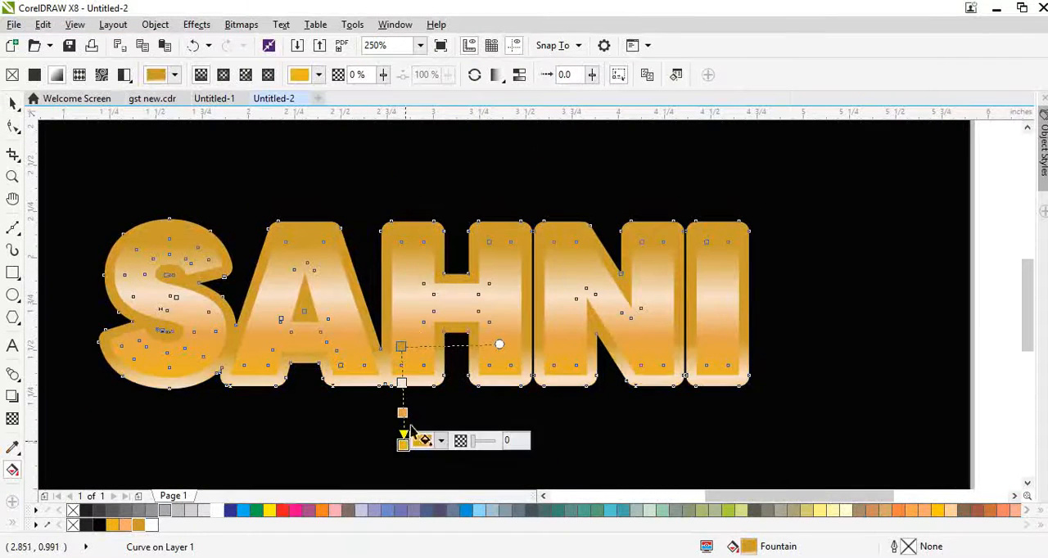
{"action": "left_click_drag", "start_coordinate": [401, 345], "coordinate": [405, 187]}
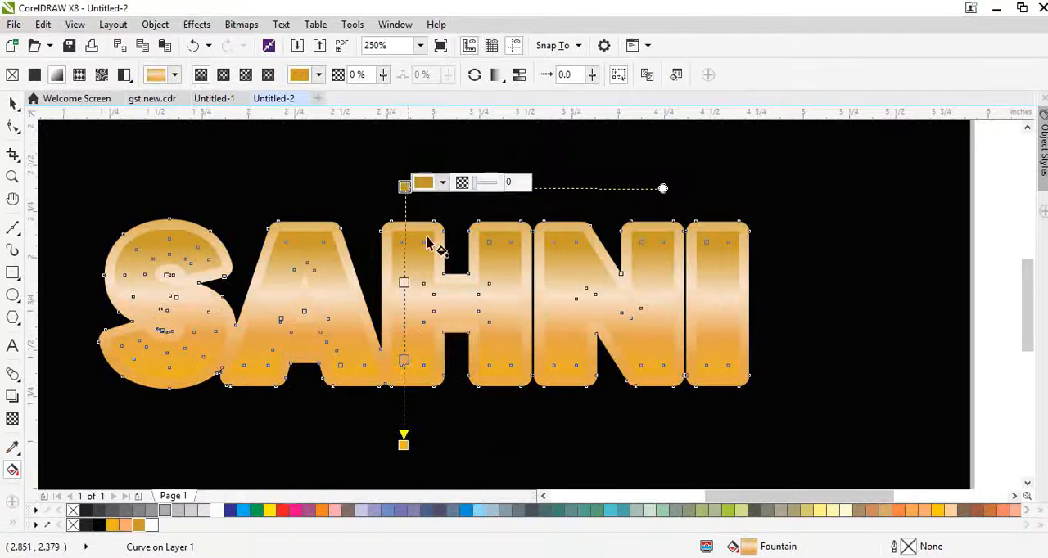
{"action": "key", "text": "space"}
Convert the outline object to an 800 dpi CMYK (32-bit) bitmap with anti-aliasing and a transparent background.
{"action": "left_click_drag", "start_coordinate": [435, 311], "coordinate": [484, 315]}
{"action": "scroll", "coordinate": [420, 248], "scroll_direction": "up", "scroll_amount": 2}
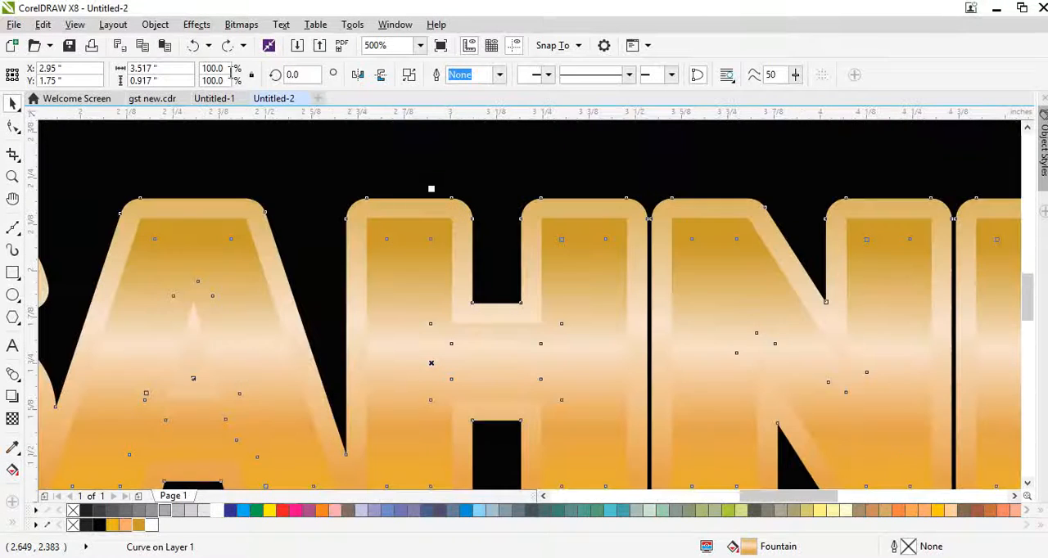
{"action": "left_click", "coordinate": [241, 25]}
{"action": "left_click", "coordinate": [246, 46]}
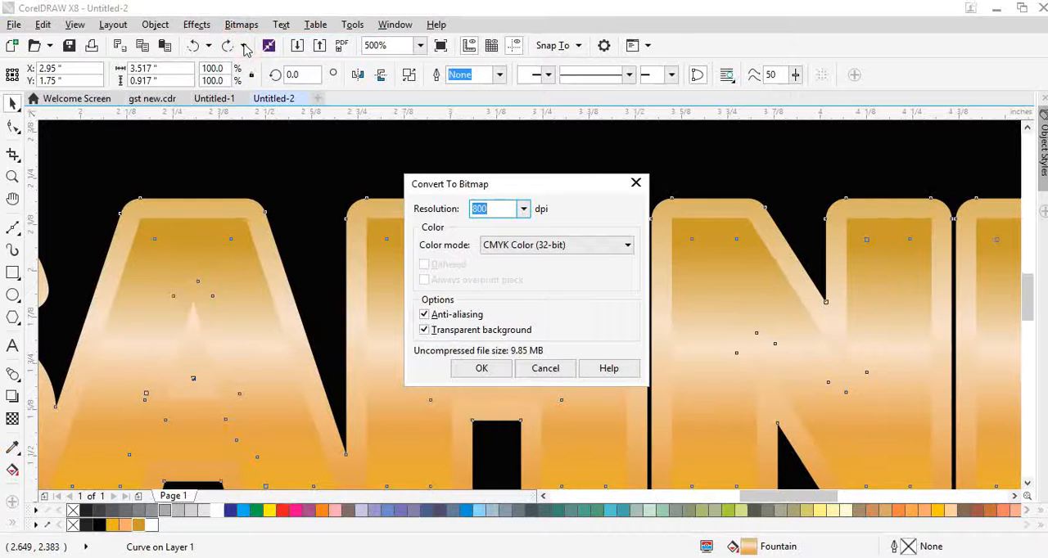
{"action": "key", "text": "Return"}
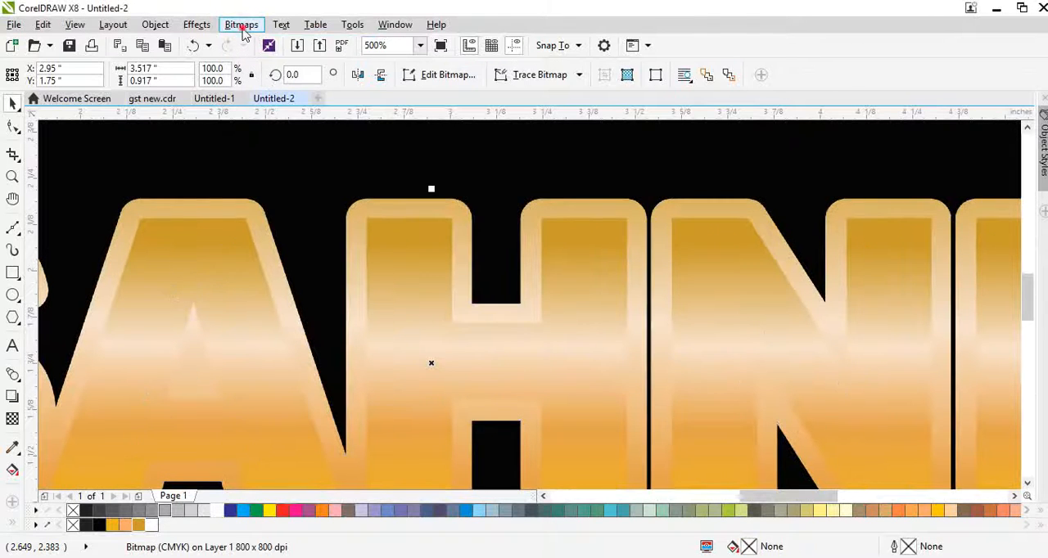
Apply the Plastic texture effect to the outline bitmap with highlight 89, depth 19 and smoothness 40.
{"action": "left_click", "coordinate": [242, 25]}
{"action": "mouse_move", "coordinate": [271, 512]}
{"action": "left_click", "coordinate": [413, 515]}
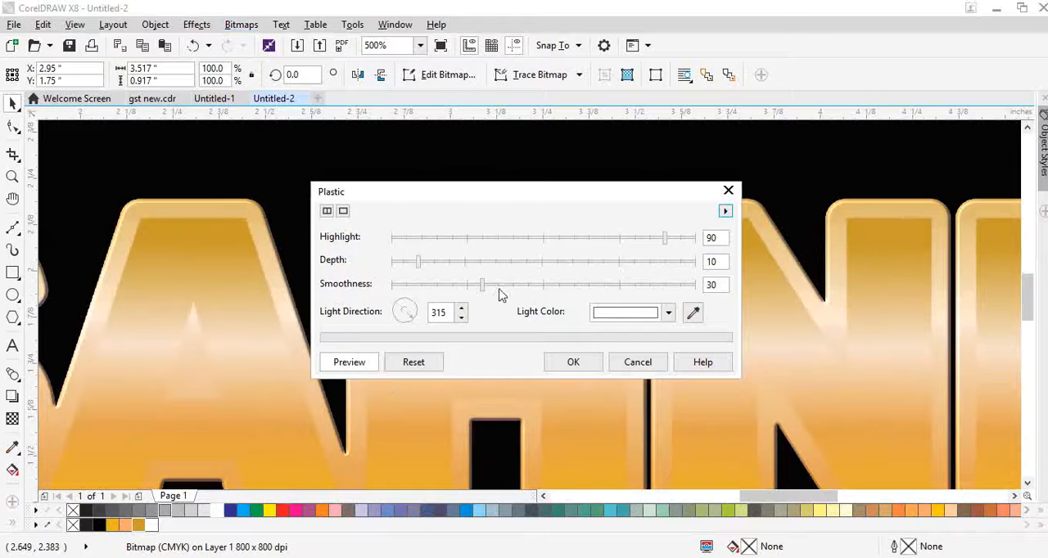
{"action": "left_click", "coordinate": [446, 263]}
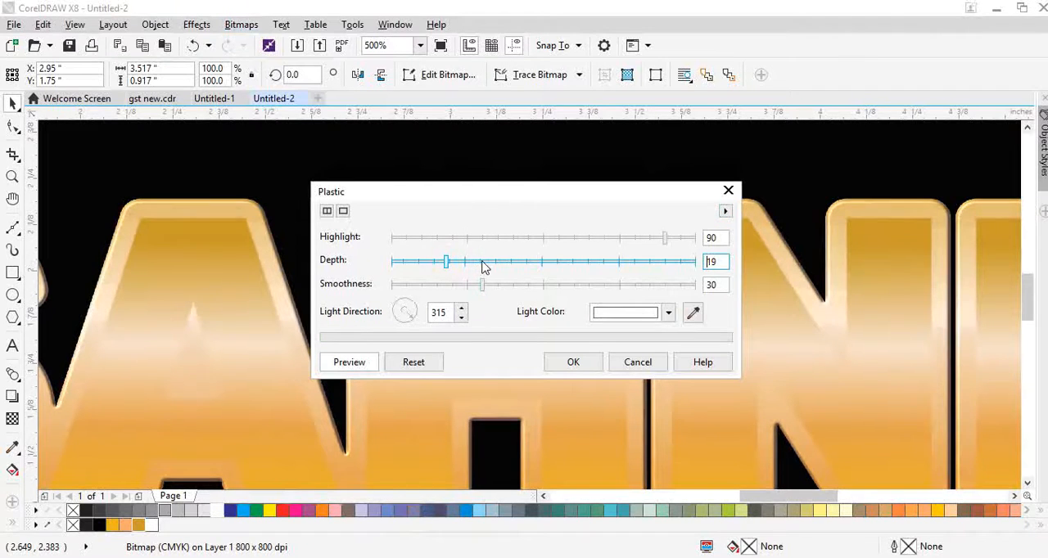
{"action": "left_click", "coordinate": [675, 237]}
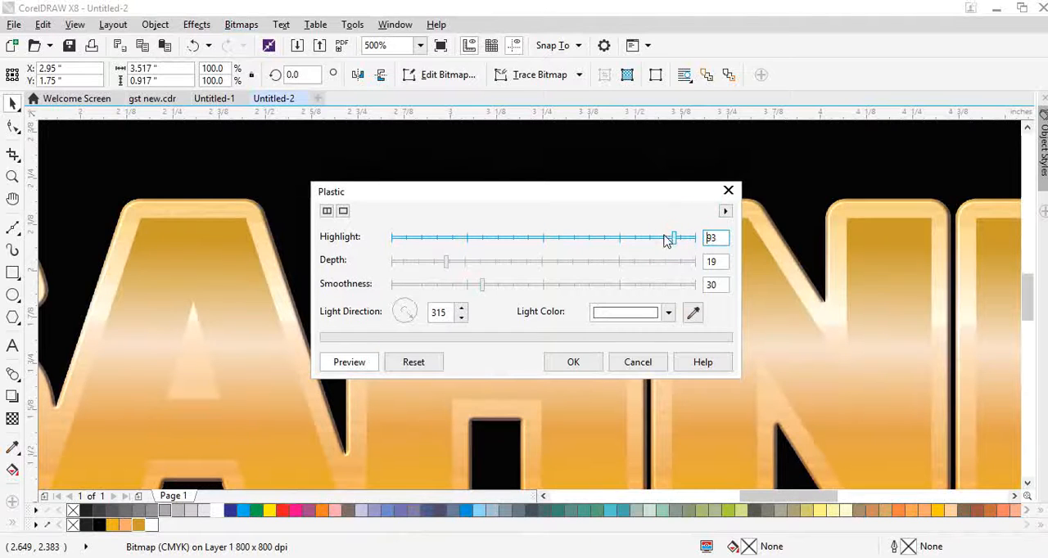
{"action": "left_click_drag", "start_coordinate": [668, 238], "coordinate": [662, 238]}
{"action": "left_click", "coordinate": [495, 285]}
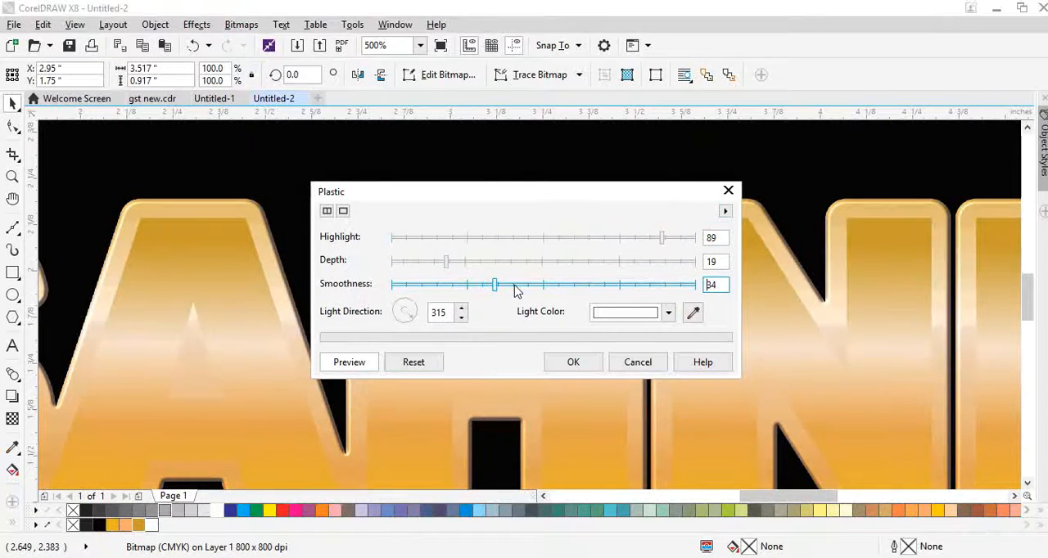
{"action": "left_click", "coordinate": [514, 285]}
{"action": "left_click", "coordinate": [569, 365]}
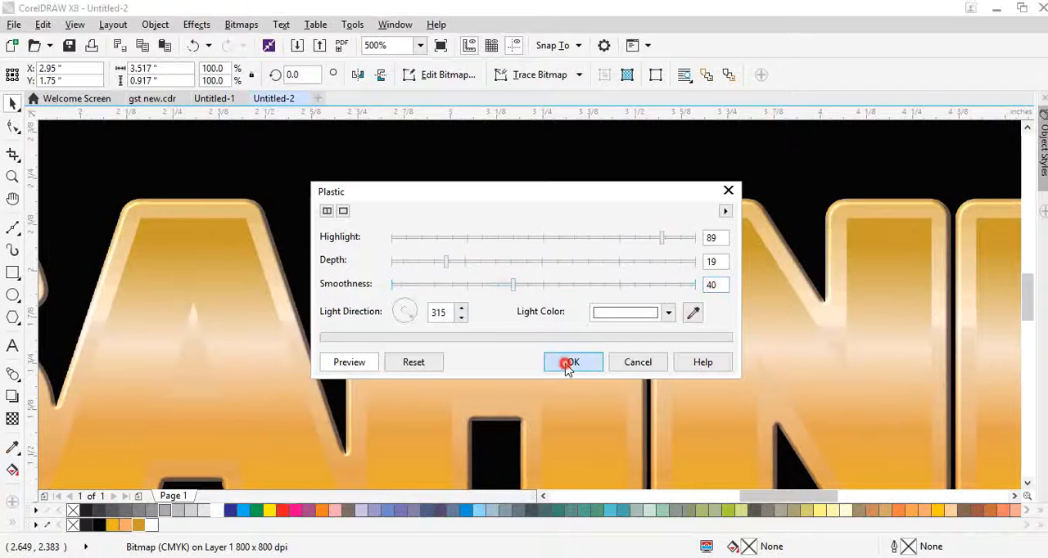
Convert the inner gold text to an 800 dpi CMYK bitmap.
{"action": "scroll", "coordinate": [536, 253], "scroll_direction": "down", "scroll_amount": 1}
{"action": "scroll", "coordinate": [536, 254], "scroll_direction": "down", "scroll_amount": 1}
{"action": "left_click_drag", "start_coordinate": [517, 292], "coordinate": [519, 312]}
{"action": "key", "text": "ctrl+z"}
{"action": "scroll", "coordinate": [519, 261], "scroll_direction": "up", "scroll_amount": 1}
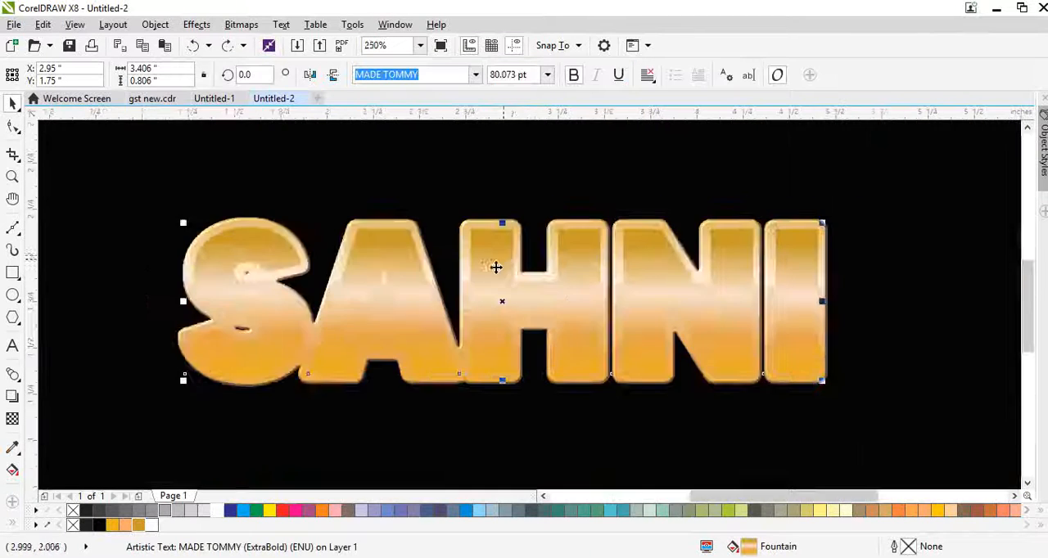
{"action": "scroll", "coordinate": [496, 267], "scroll_direction": "up", "scroll_amount": 1}
{"action": "left_click", "coordinate": [235, 25]}
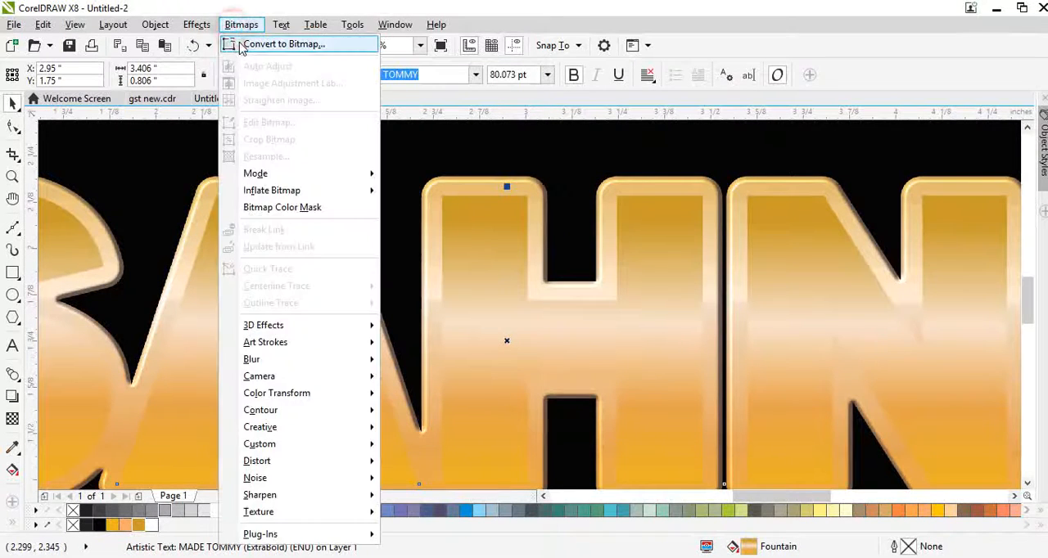
{"action": "left_click", "coordinate": [246, 43]}
Apply the Plastic texture effect to the inner text bitmap with highlight 86, depth 12 and smoothness 57.
{"action": "left_click", "coordinate": [241, 27]}
{"action": "mouse_move", "coordinate": [260, 513]}
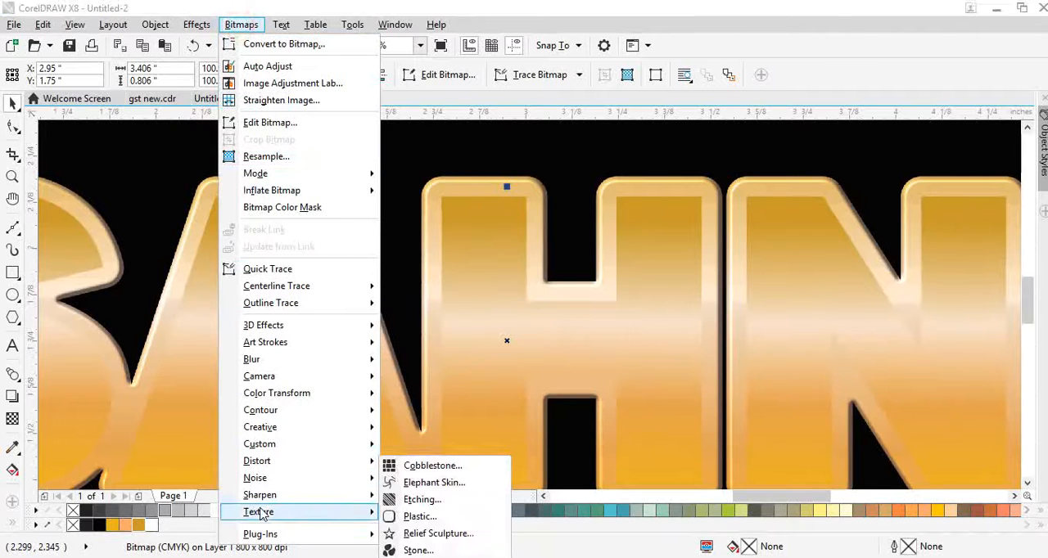
{"action": "left_click", "coordinate": [417, 515]}
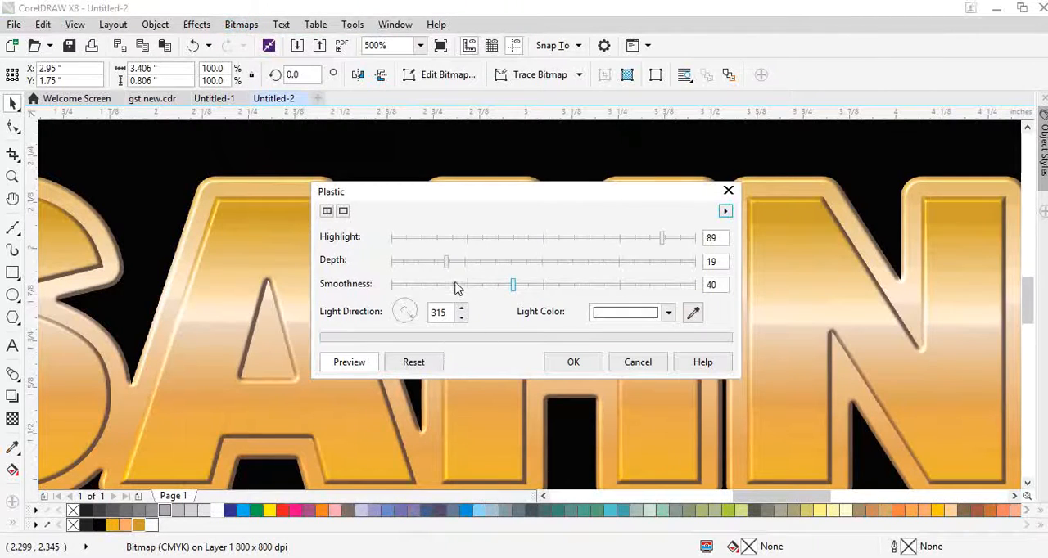
{"action": "left_click", "coordinate": [486, 284]}
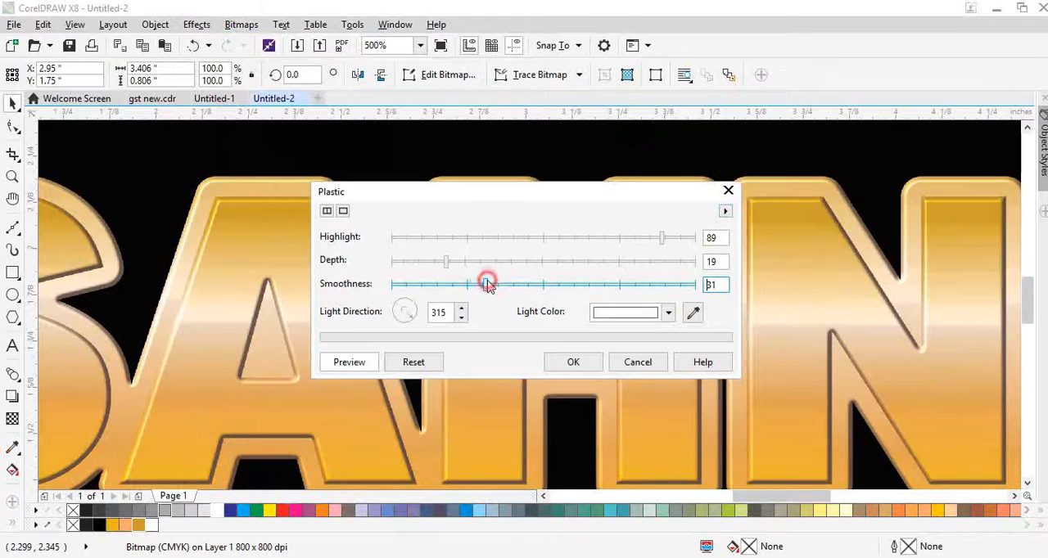
{"action": "left_click", "coordinate": [565, 284]}
{"action": "left_click", "coordinate": [587, 262]}
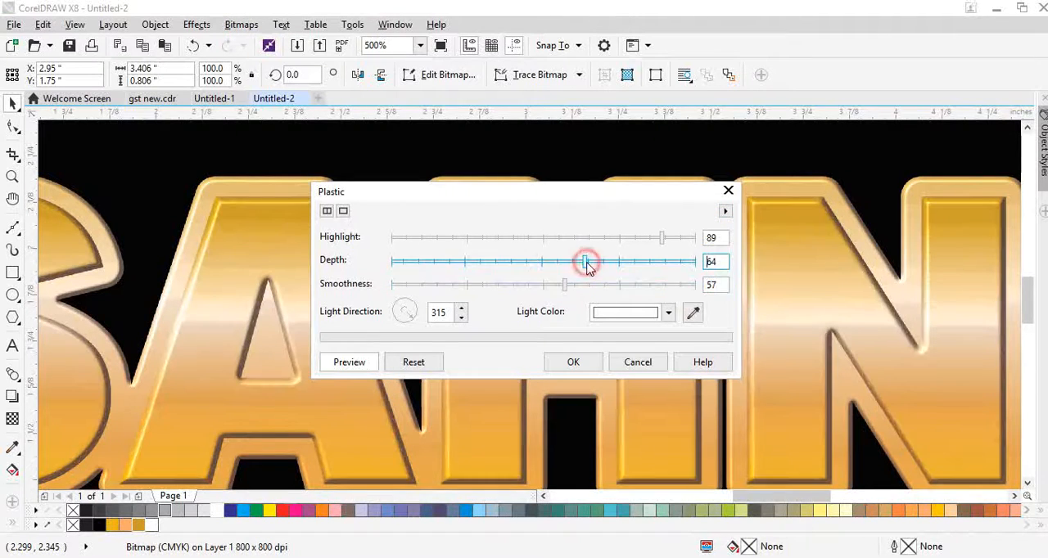
{"action": "left_click", "coordinate": [403, 262]}
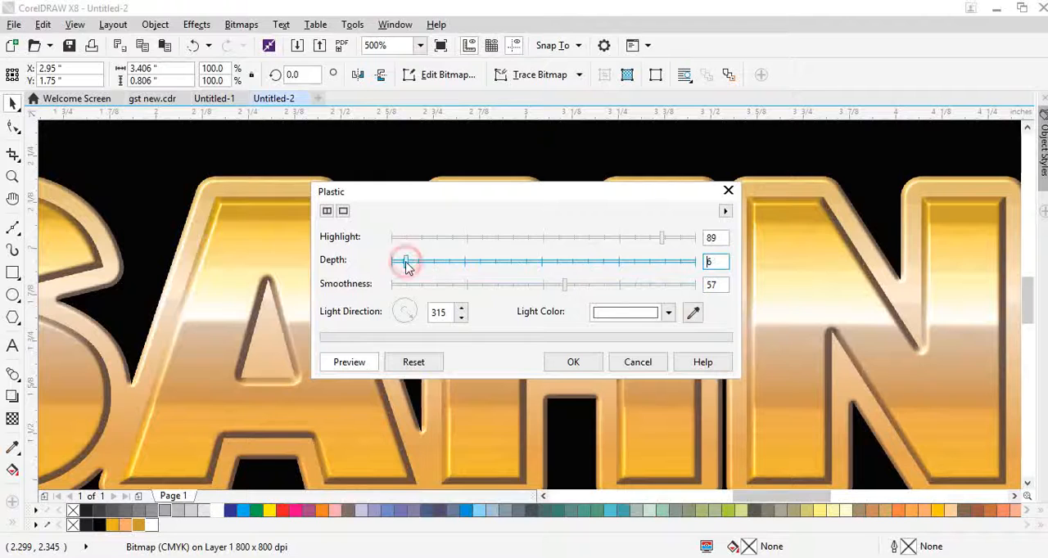
{"action": "left_click", "coordinate": [426, 262]}
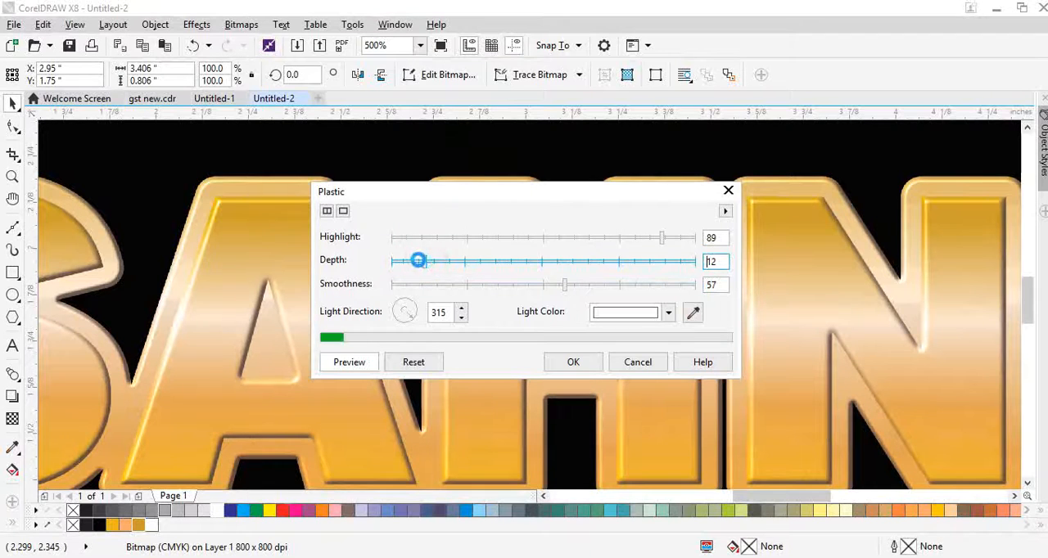
{"action": "left_click", "coordinate": [681, 237]}
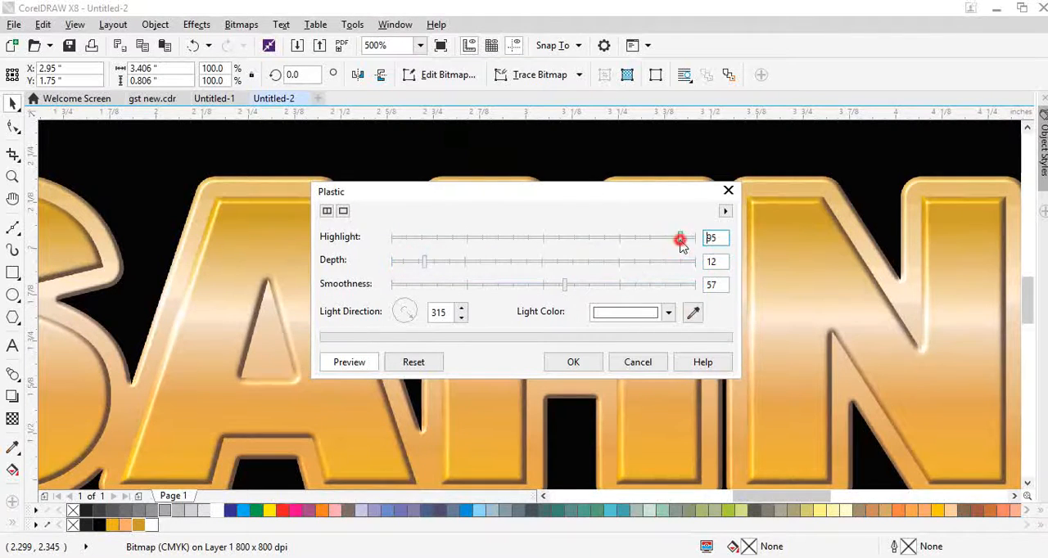
{"action": "left_click", "coordinate": [667, 238]}
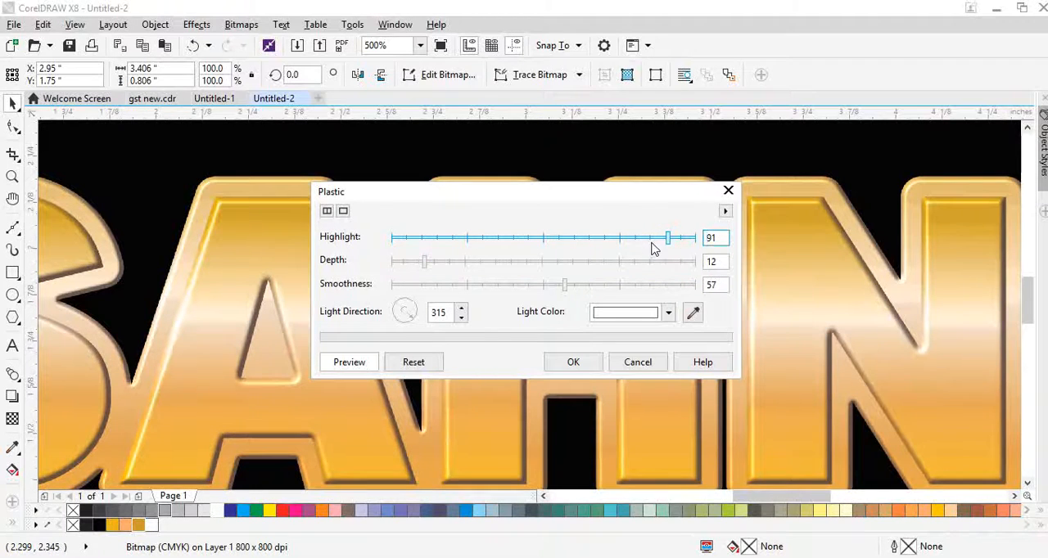
{"action": "left_click", "coordinate": [653, 238]}
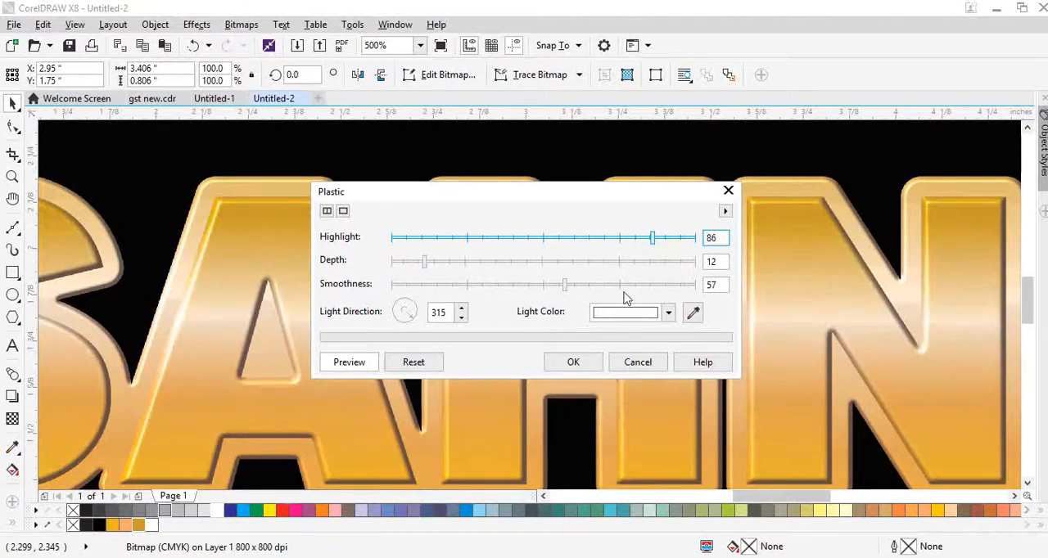
{"action": "left_click", "coordinate": [592, 361]}
{"action": "scroll", "coordinate": [480, 276], "scroll_direction": "down", "scroll_amount": 1}
{"action": "left_click_drag", "start_coordinate": [480, 309], "coordinate": [503, 267]}
{"action": "key", "text": "ctrl+z"}
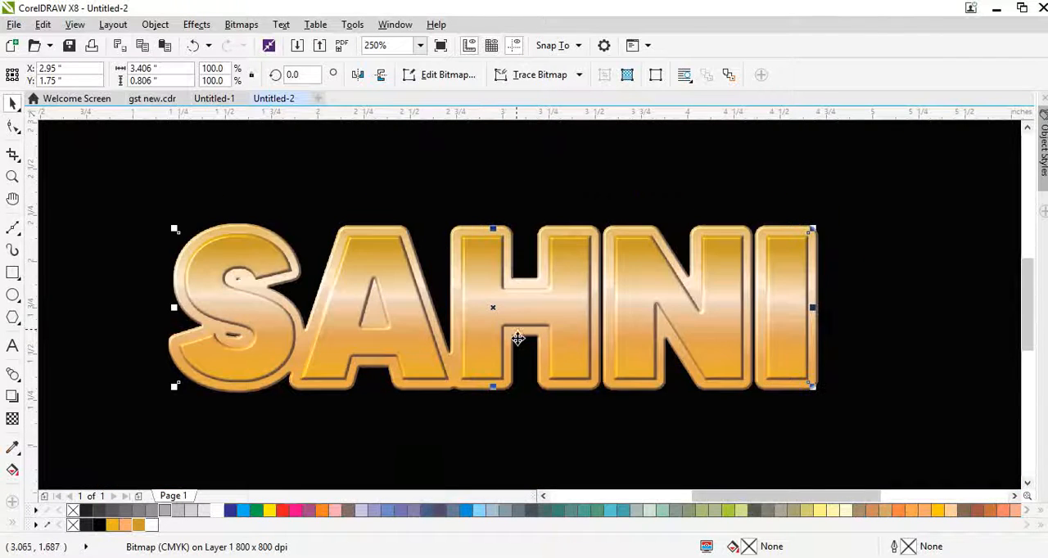
Add a black drop shadow running diagonally down from the inner text bitmap, with opacity 100 and feathering 2.
{"action": "scroll", "coordinate": [518, 345], "scroll_direction": "up", "scroll_amount": 1}
{"action": "left_click", "coordinate": [12, 397]}
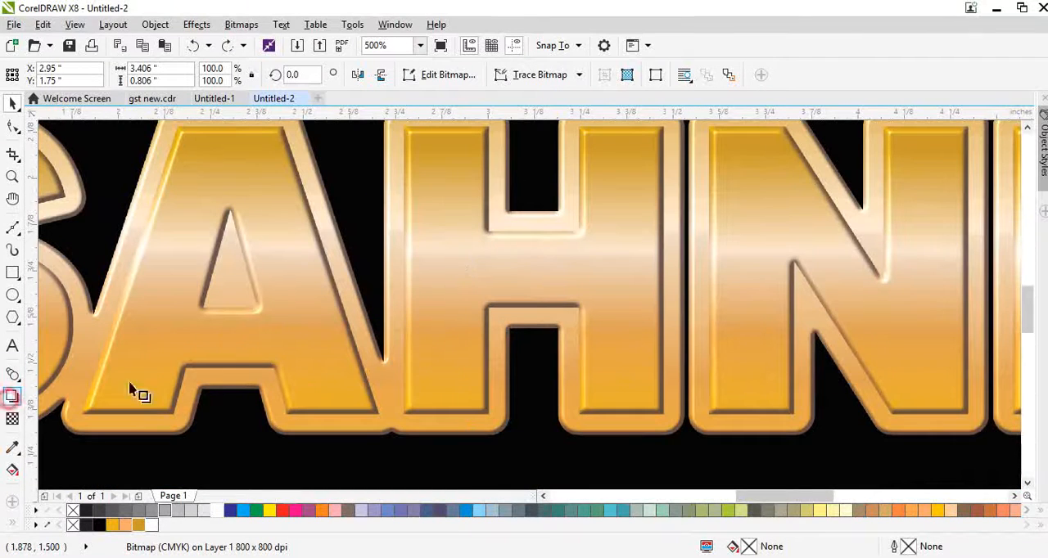
{"action": "left_click_drag", "start_coordinate": [501, 264], "coordinate": [601, 434]}
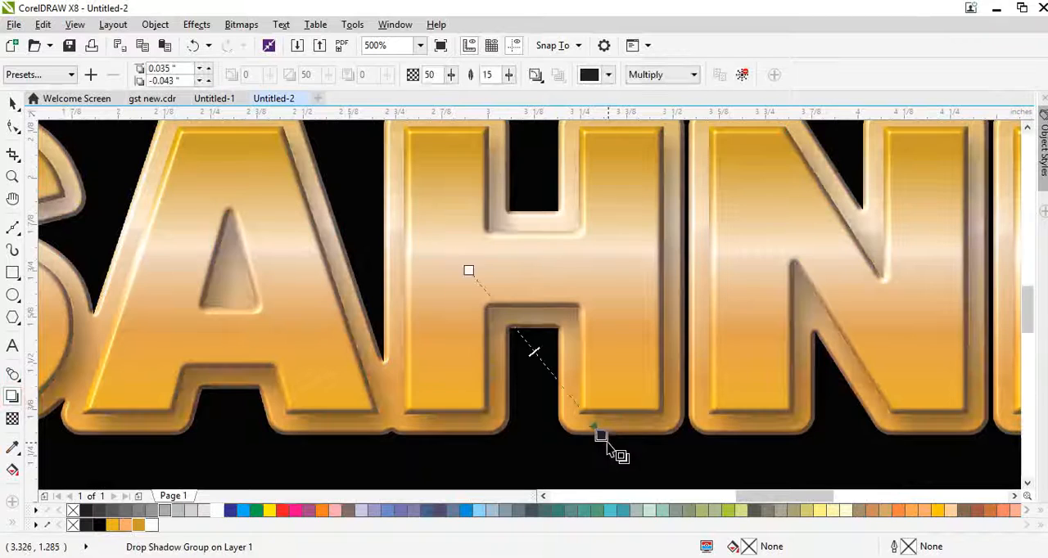
{"action": "left_click", "coordinate": [432, 75]}
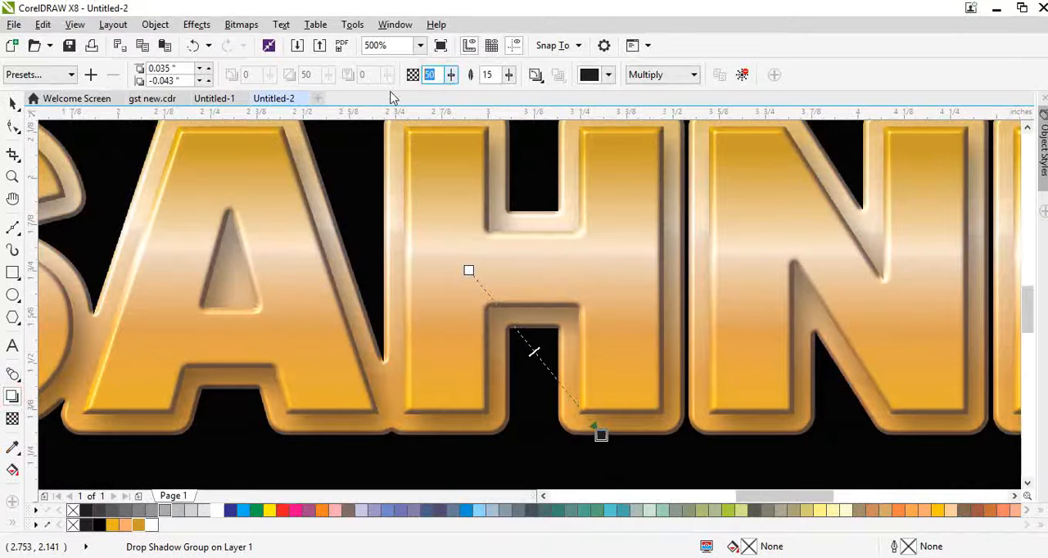
{"action": "type", "text": "100"}
{"action": "key", "text": "Tab"}
{"action": "key", "text": "Return"}
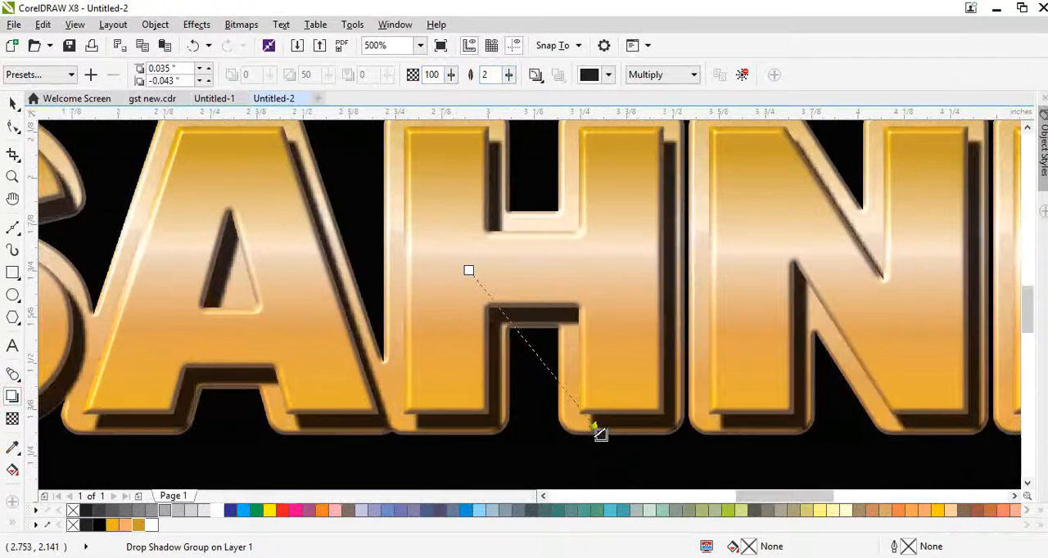
Shorten the drop shadow's offset to about 0.015 by -0.018 inches and lower its opacity to 67.
{"action": "mouse_move", "coordinate": [601, 427]}
{"action": "left_mouse_down"}
{"action": "mouse_move", "coordinate": [576, 398]}
{"action": "mouse_move", "coordinate": [605, 435]}
{"action": "mouse_move", "coordinate": [601, 426]}
{"action": "left_mouse_up"}
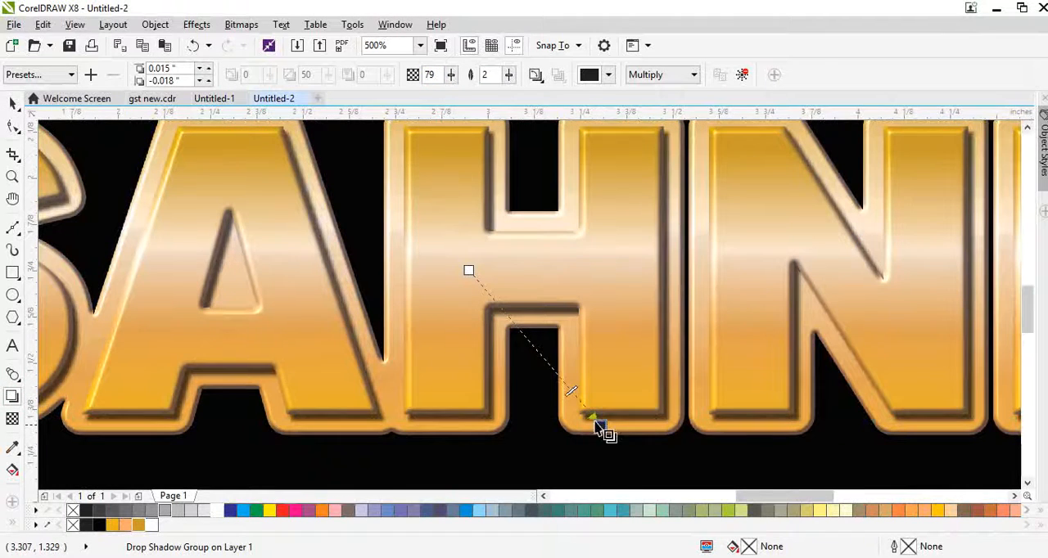
{"action": "scroll", "coordinate": [602, 427], "scroll_direction": "up", "scroll_amount": 2}
{"action": "left_click_drag", "start_coordinate": [573, 384], "coordinate": [528, 332]}
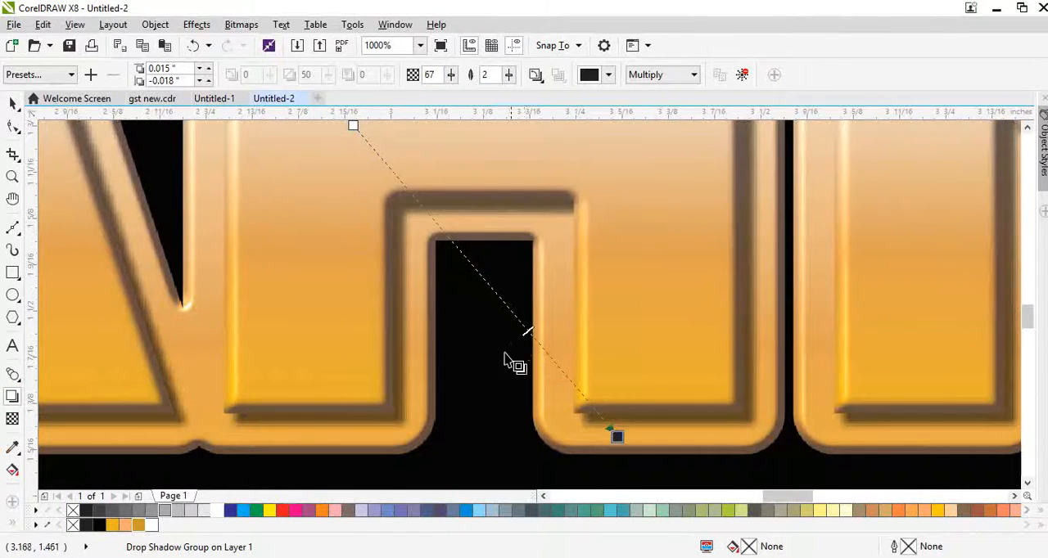
Cut the inner text bitmap together with its drop shadow away from the outline bitmap.
{"action": "scroll", "coordinate": [506, 361], "scroll_direction": "down", "scroll_amount": 1}
{"action": "key", "text": "space"}
{"action": "scroll", "coordinate": [466, 393], "scroll_direction": "down", "scroll_amount": 1}
{"action": "left_click", "coordinate": [464, 418]}
{"action": "left_click_drag", "start_coordinate": [442, 324], "coordinate": [459, 269]}
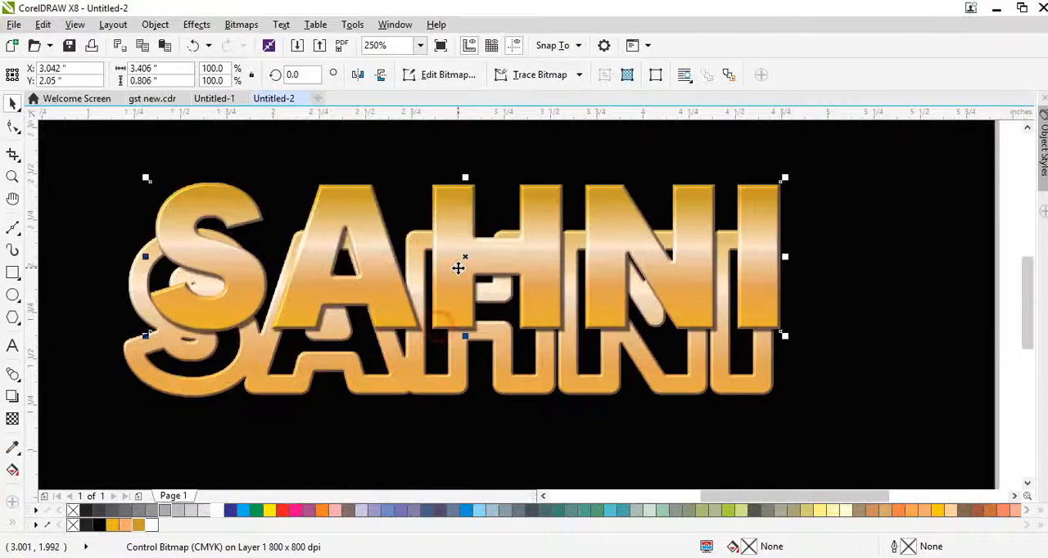
{"action": "key", "text": "ctrl+z"}
{"action": "key", "text": "Delete"}
Adjust the outline bitmap's brightness and contrast to make its gold border lighter than before.
{"action": "left_click_drag", "start_coordinate": [443, 375], "coordinate": [461, 329]}
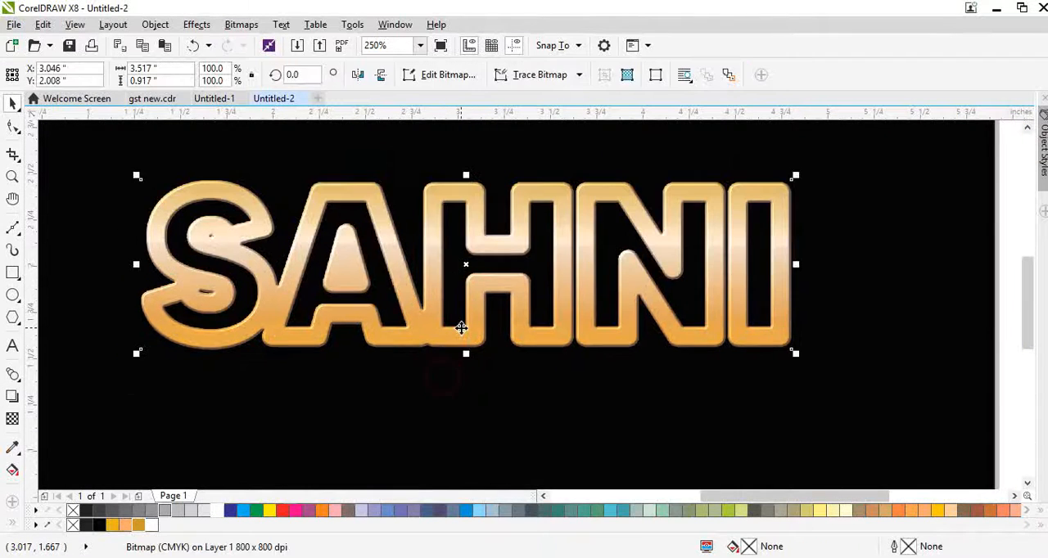
{"action": "key", "text": "ctrl+z"}
{"action": "key", "text": "ctrl+b"}
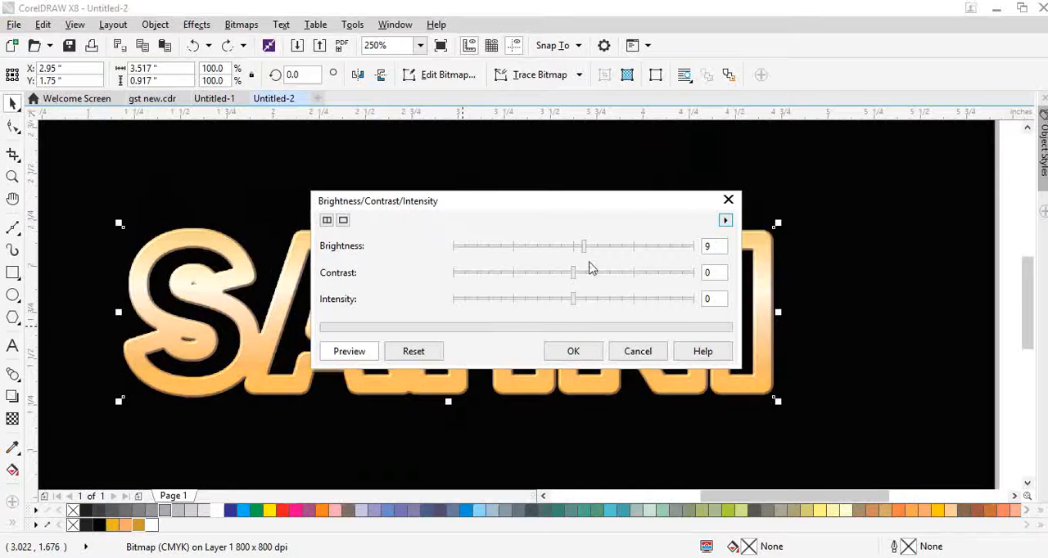
{"action": "left_click", "coordinate": [596, 247]}
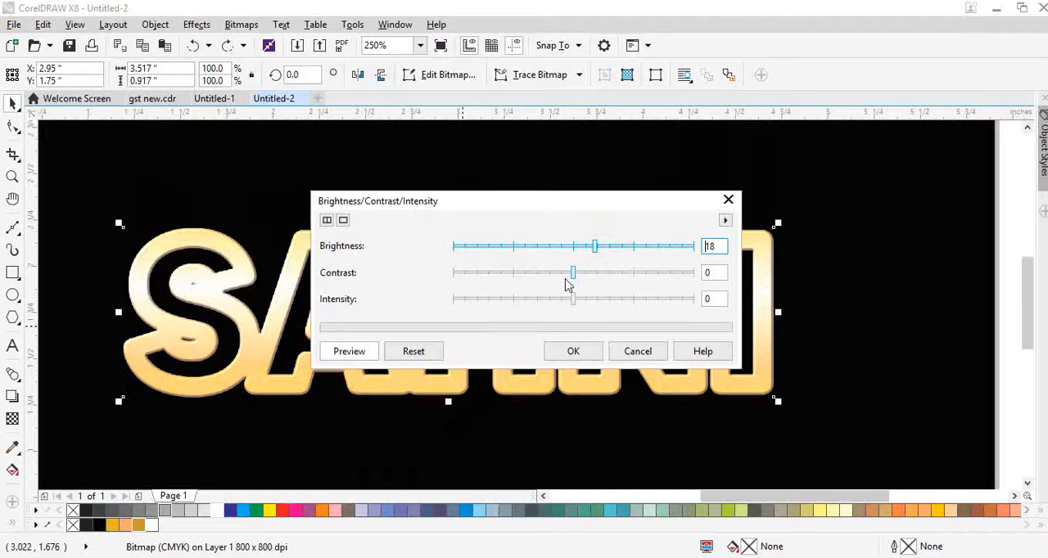
{"action": "left_click_drag", "start_coordinate": [572, 273], "coordinate": [582, 245]}
{"action": "left_click", "coordinate": [573, 352]}
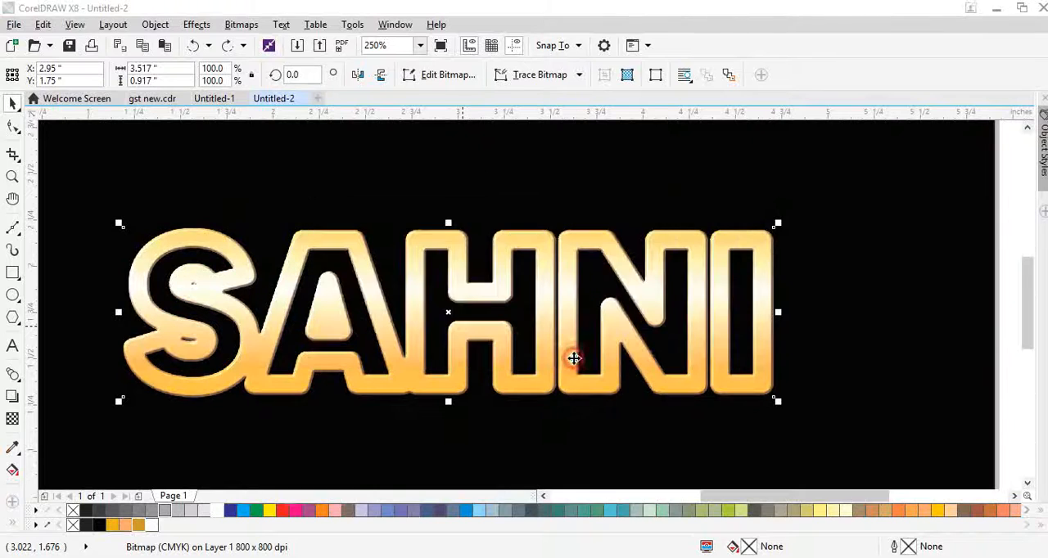
Paste the shadowed inner text back over the outline bitmap and select its drop shadow group.
{"action": "key", "text": "ctrl+v"}
{"action": "left_click", "coordinate": [575, 422]}
{"action": "scroll", "coordinate": [521, 292], "scroll_direction": "down", "scroll_amount": 1}
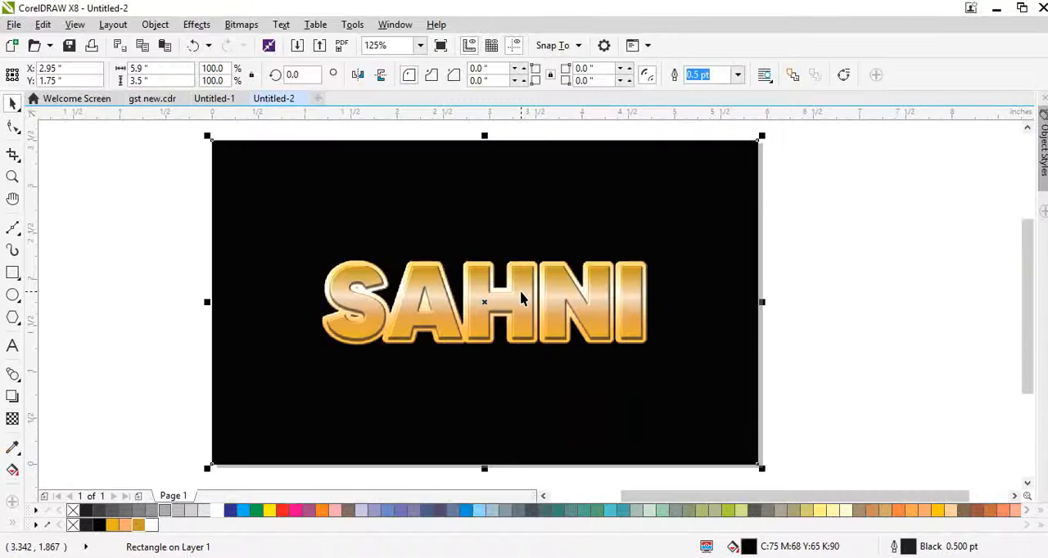
{"action": "left_click_drag", "start_coordinate": [180, 221], "coordinate": [709, 379]}
{"action": "scroll", "coordinate": [508, 354], "scroll_direction": "up", "scroll_amount": 1}
{"action": "left_click", "coordinate": [461, 251]}
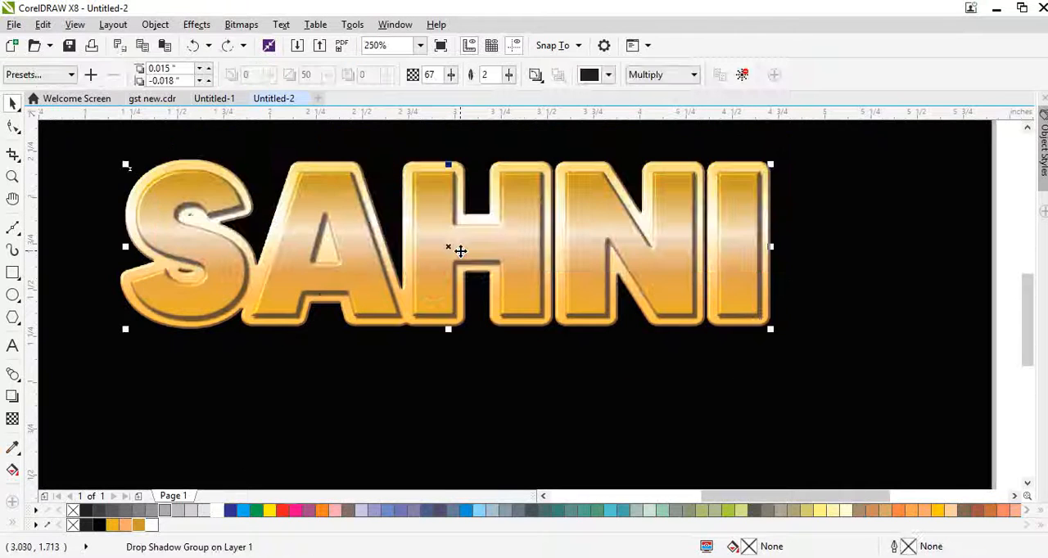
Mirror a copy of the shadowed inner text directly below the original and fade it downward with a linear transparency ending at 100.
{"action": "left_click_drag", "start_coordinate": [448, 164], "coordinate": [438, 479]}
{"action": "scroll", "coordinate": [485, 413], "scroll_direction": "down", "scroll_amount": 1}
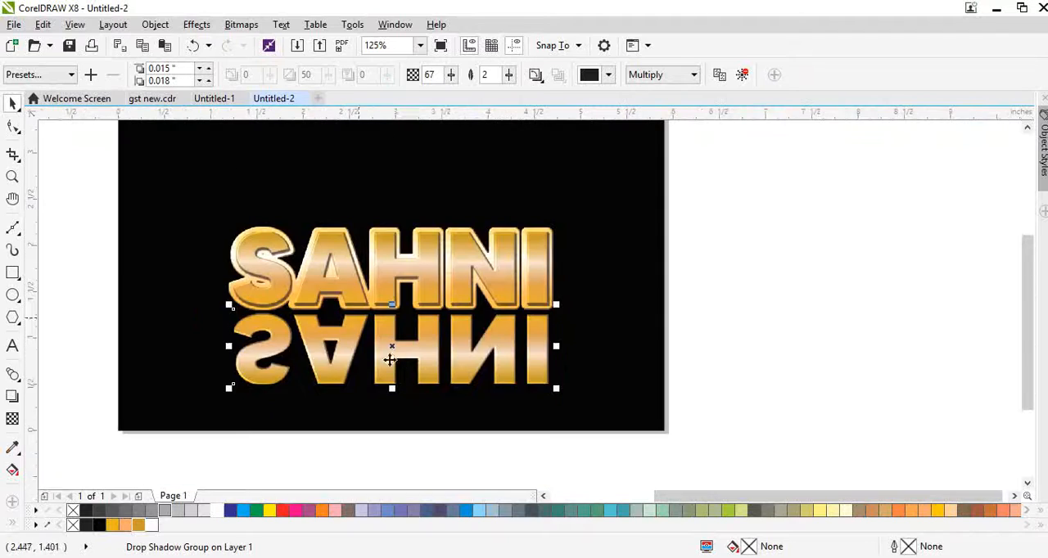
{"action": "scroll", "coordinate": [388, 355], "scroll_direction": "up", "scroll_amount": 1}
{"action": "left_click", "coordinate": [12, 419]}
{"action": "left_click_drag", "start_coordinate": [429, 197], "coordinate": [432, 140]}
{"action": "mouse_move", "coordinate": [426, 355]}
{"action": "left_mouse_down"}
{"action": "mouse_move", "coordinate": [430, 323]}
{"action": "mouse_move", "coordinate": [431, 346]}
{"action": "left_mouse_up"}
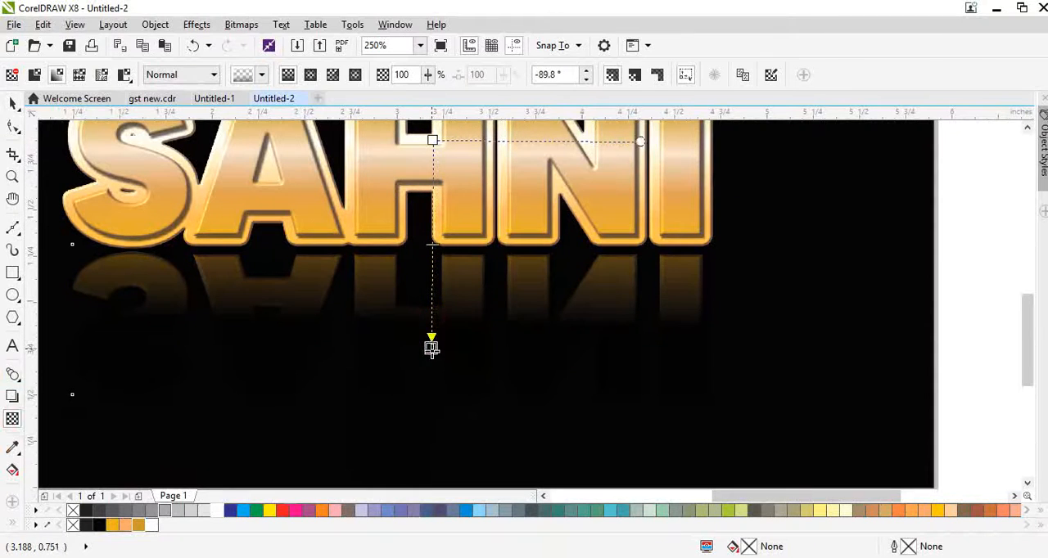
Extend the reflection's transparency fade slightly farther down, deselect it and preview the finished artwork in full screen.
{"action": "key", "text": "space"}
{"action": "scroll", "coordinate": [446, 337], "scroll_direction": "down", "scroll_amount": 2}
{"action": "key", "text": "F4"}
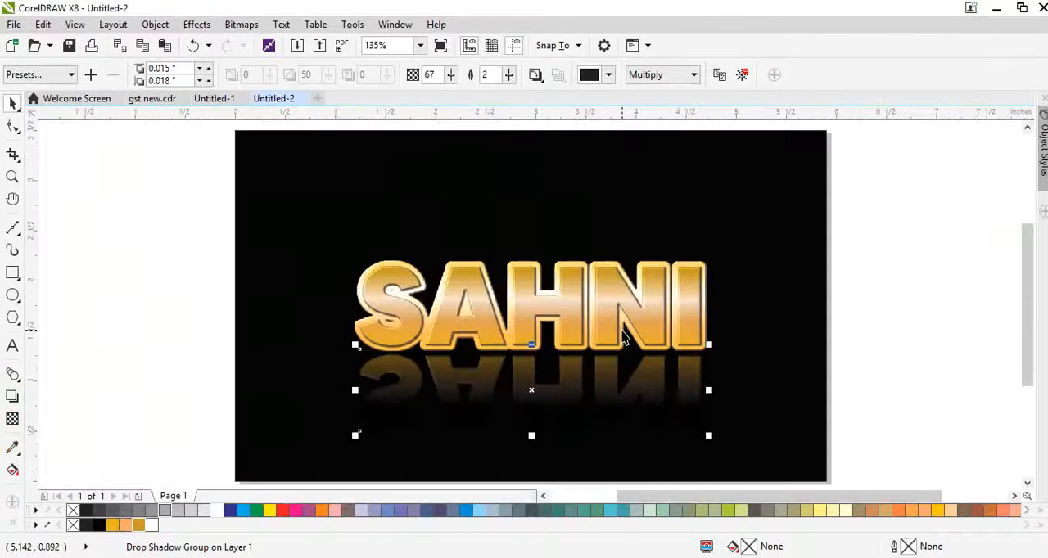
{"action": "key", "text": "space"}
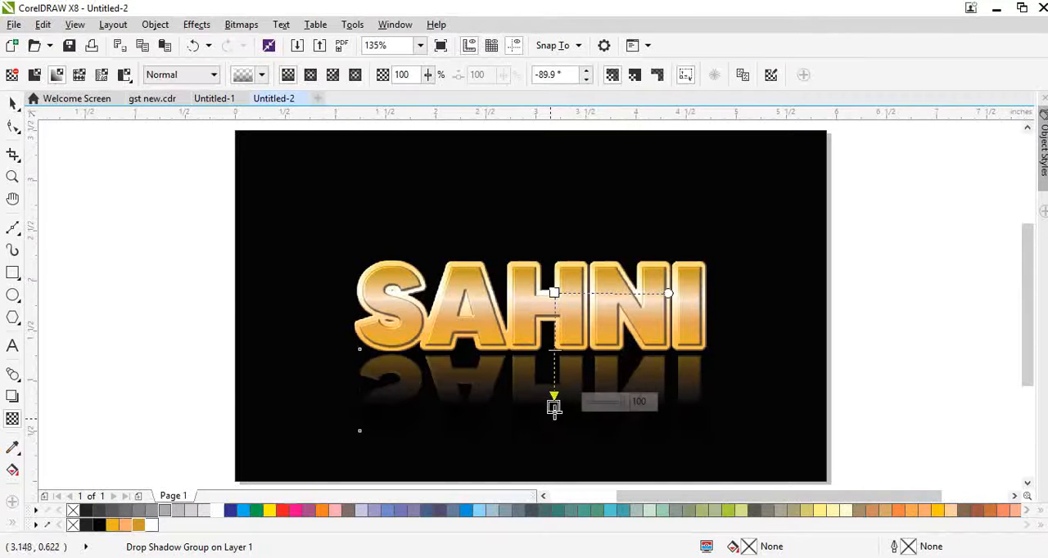
{"action": "left_click_drag", "start_coordinate": [554, 407], "coordinate": [553, 418]}
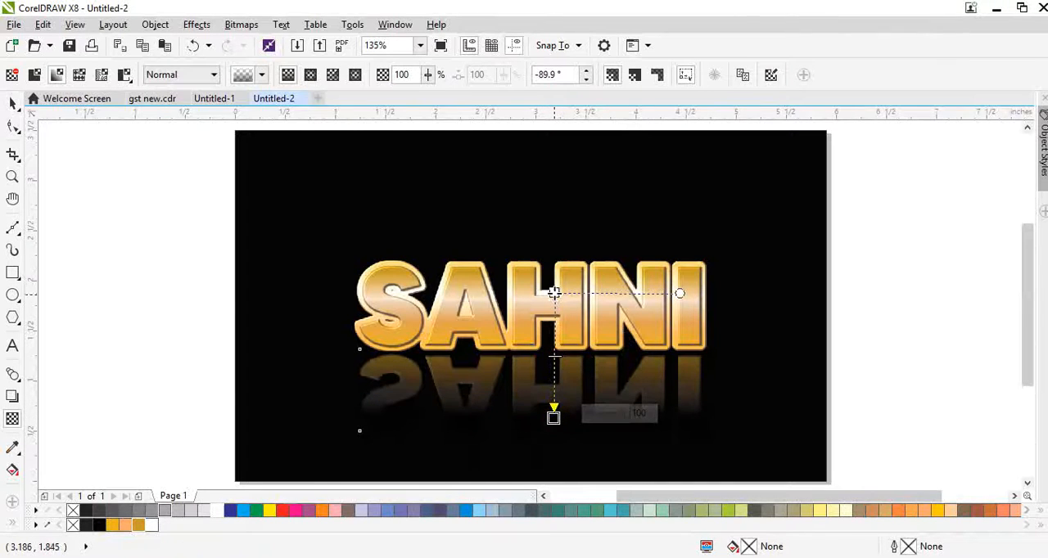
{"action": "key", "text": "space"}
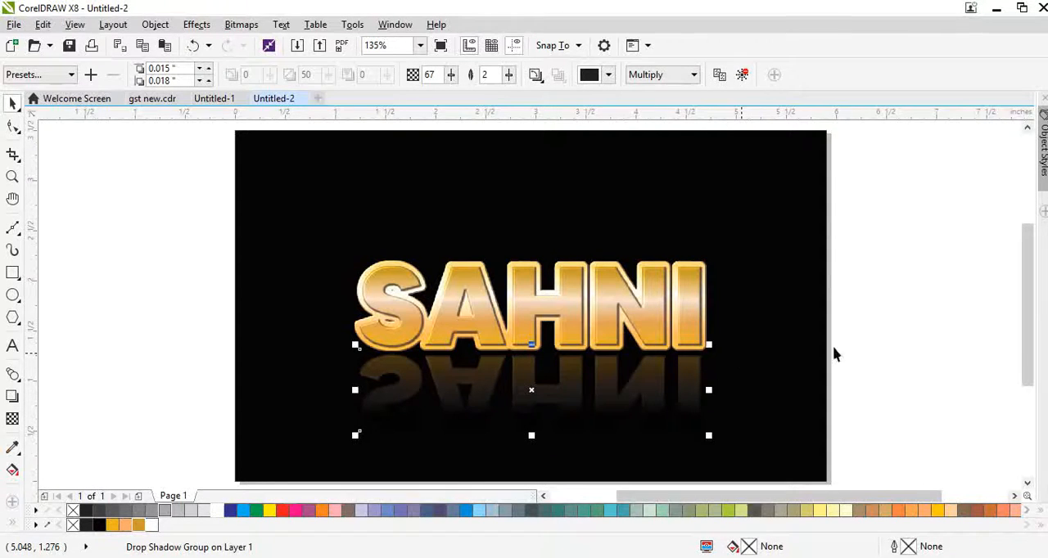
{"action": "left_click", "coordinate": [854, 350]}
{"action": "key", "text": "F9"}
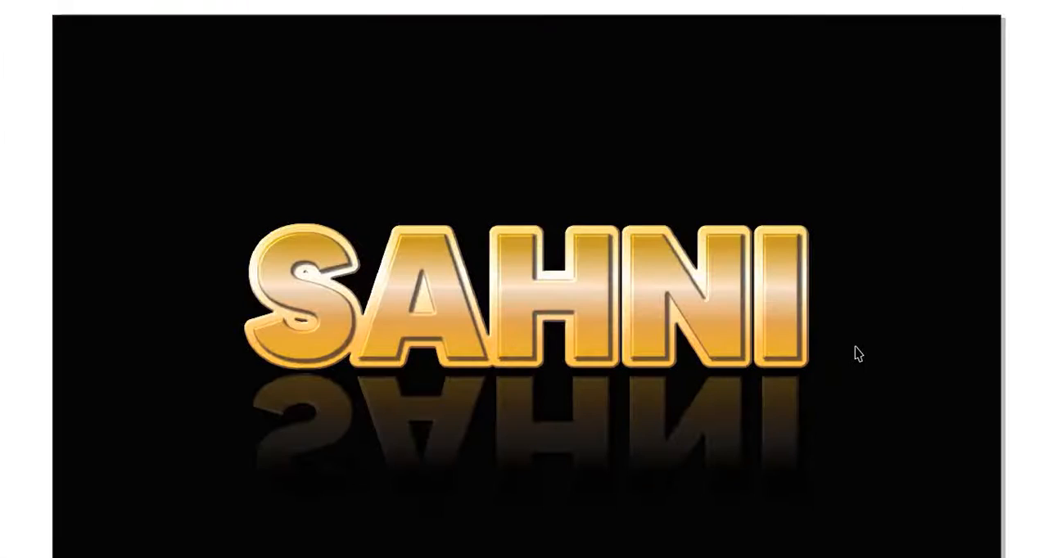